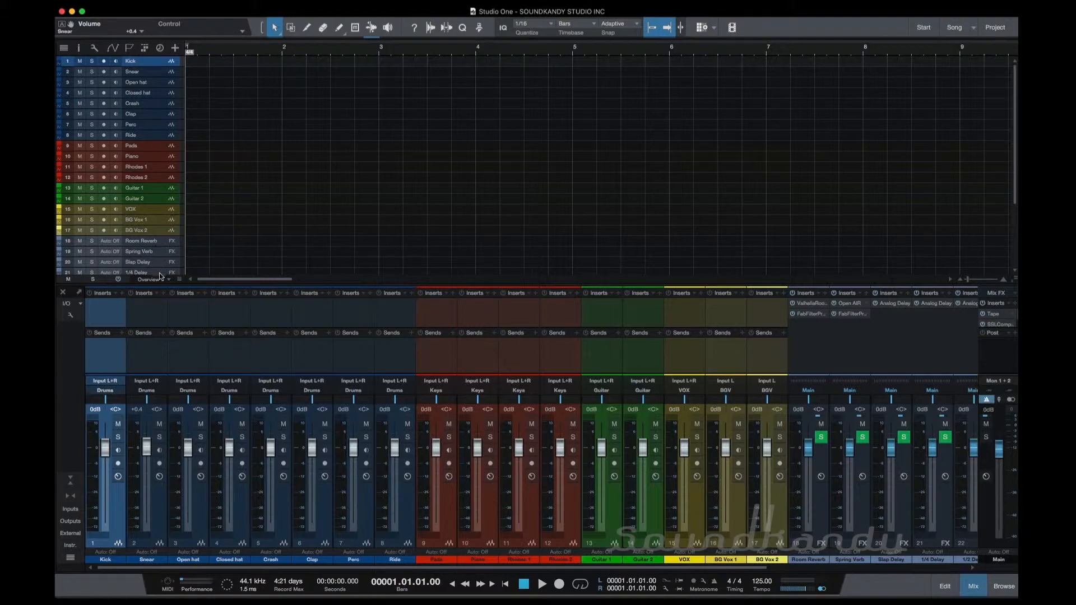
# - Collapse the console to its small view, and temporarily enlarge the Guitar 1 track to look at its input controls
pyautogui.click(72, 477)
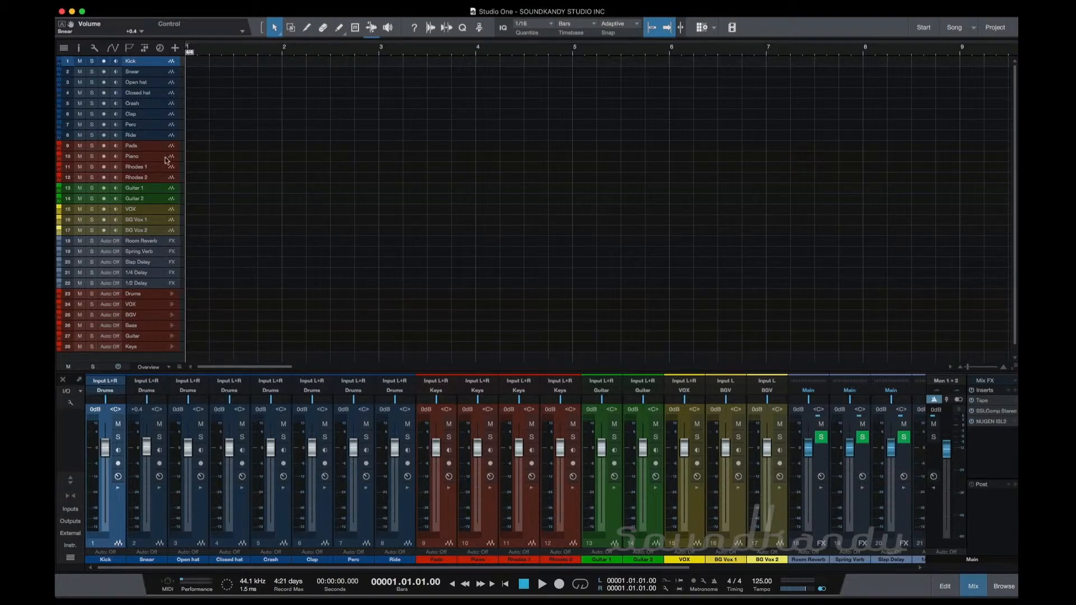
pyautogui.click(157, 190)
pyautogui.moveTo(156, 193); pyautogui.dragTo(157, 227)
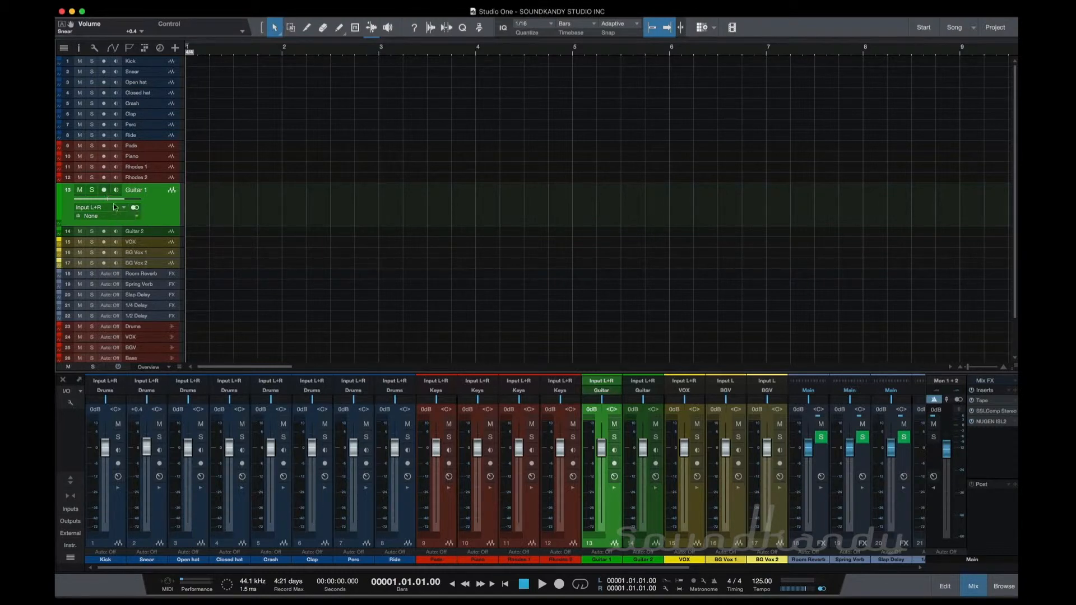
pyautogui.moveTo(120, 222); pyautogui.dragTo(122, 192)
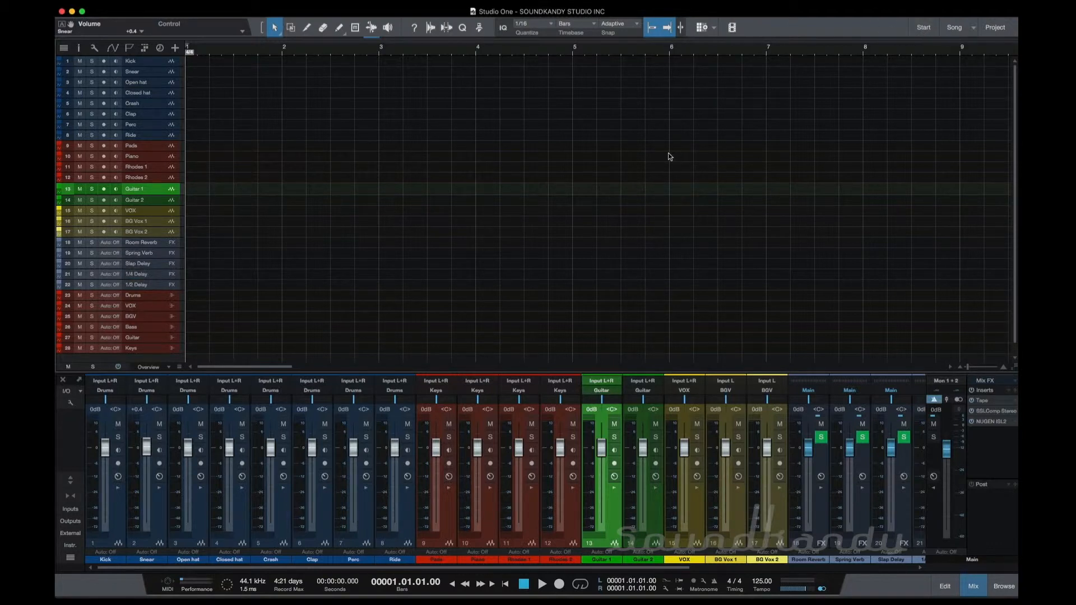
# - Look at the 2018-09-28 Global Dance Tribe song and return to the SOUNDKANDY STUDIO INC song
pyautogui.click(974, 28)
pyautogui.click(967, 54)
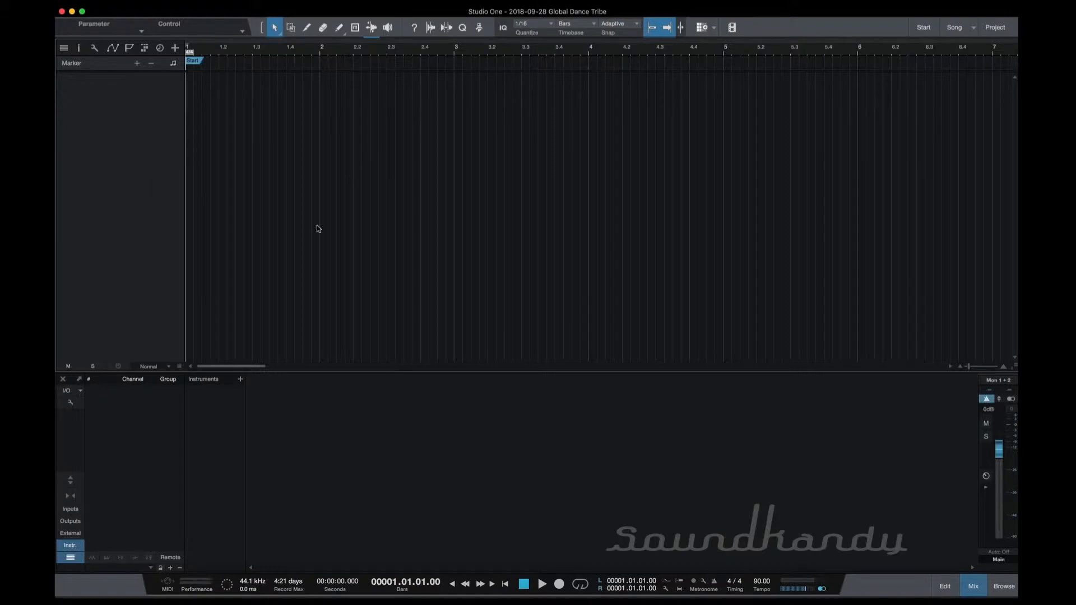
pyautogui.click(970, 31)
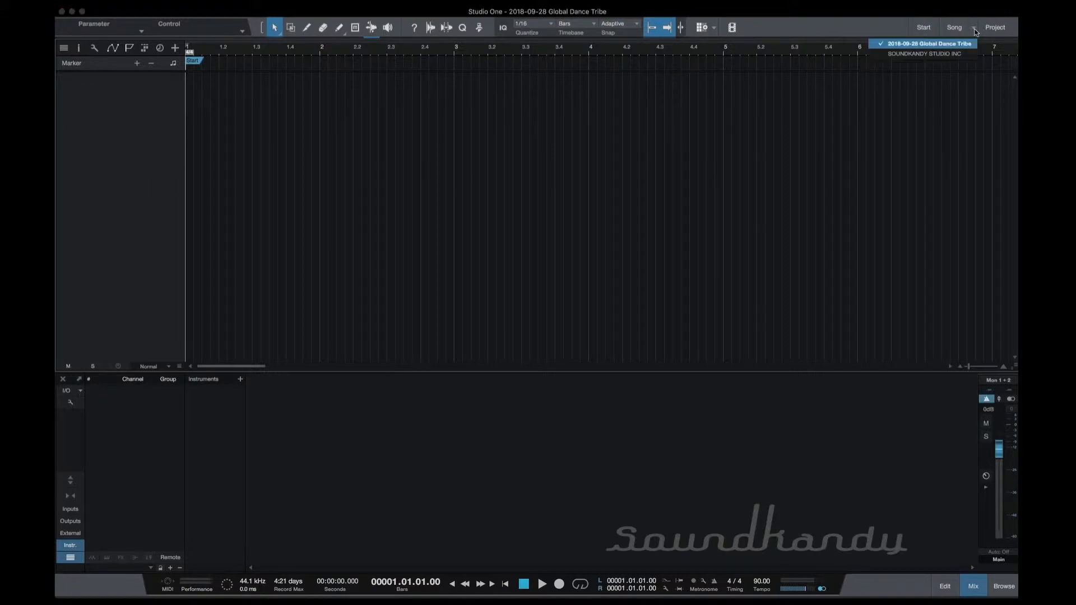
pyautogui.click(959, 54)
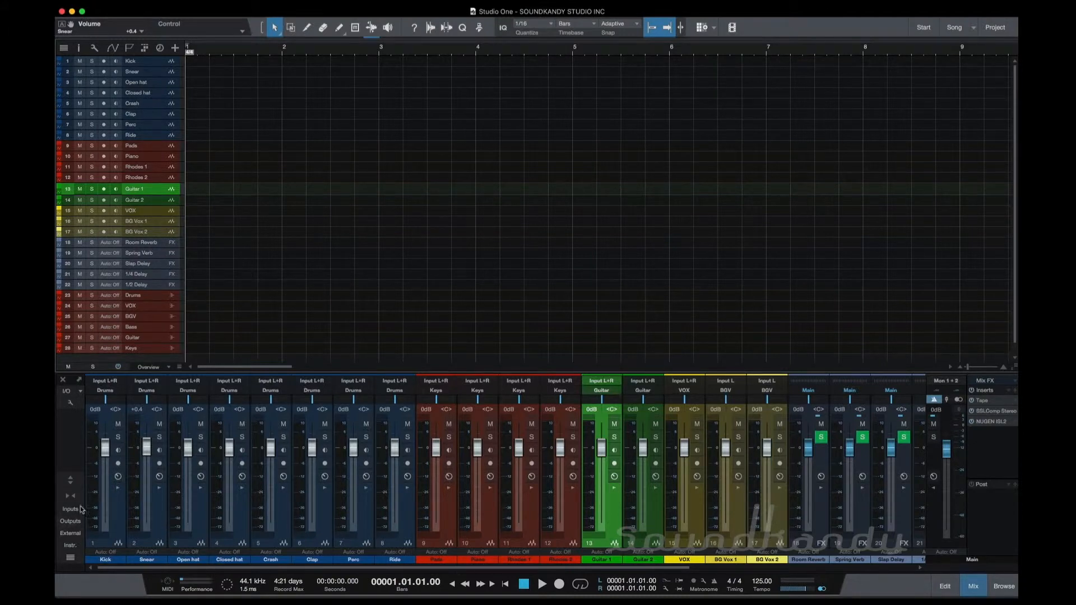
# - Expand the console to its large view and inspect the FabFilter Pro-Q 2 insert on the Drums bus
pyautogui.click(71, 481)
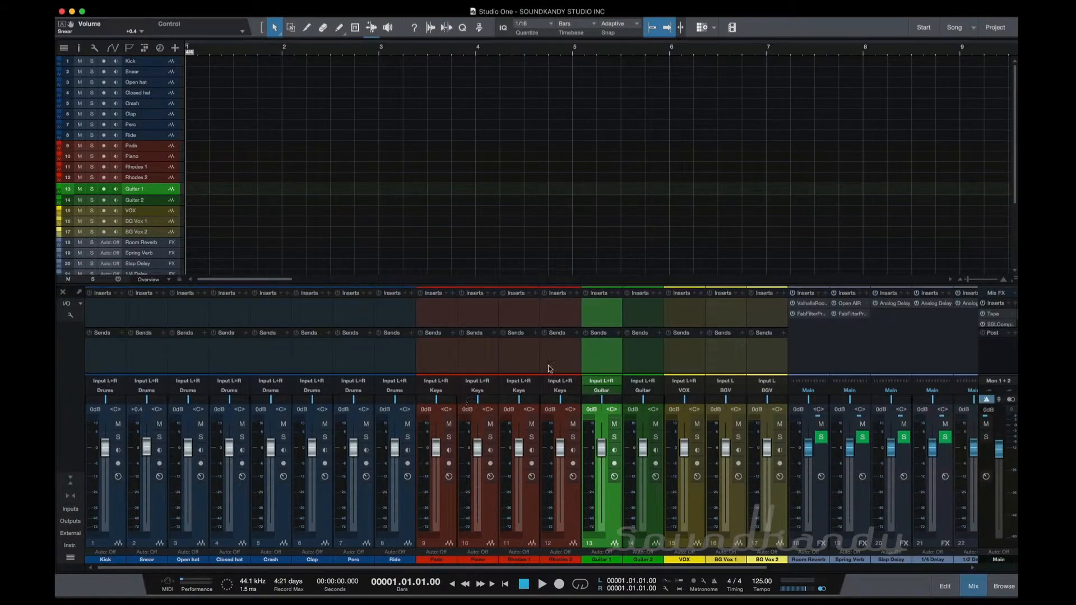
pyautogui.hscroll(6, 541, 367)
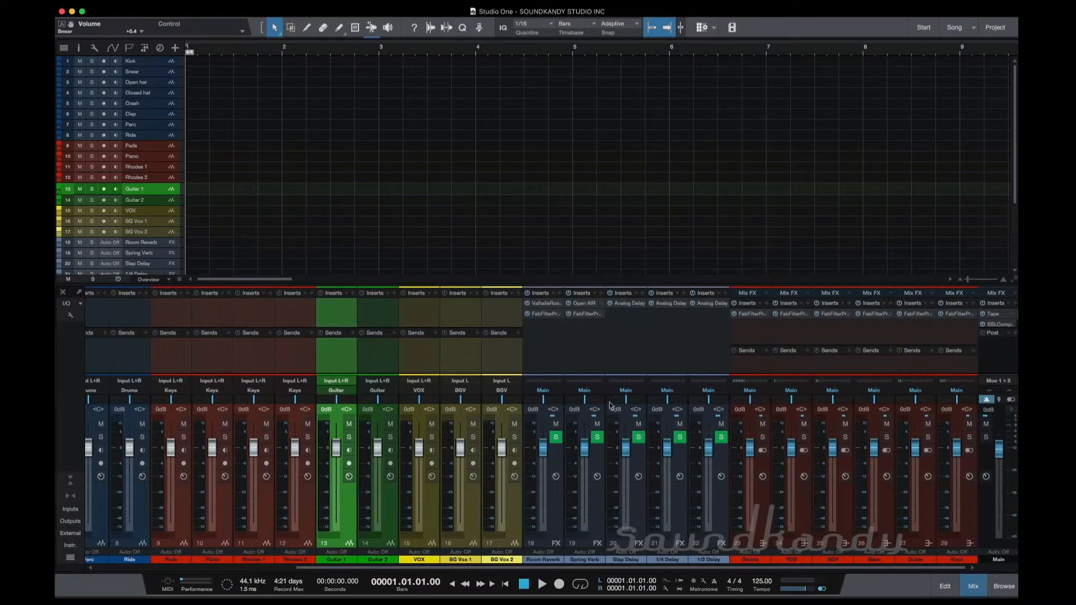
pyautogui.click(763, 316)
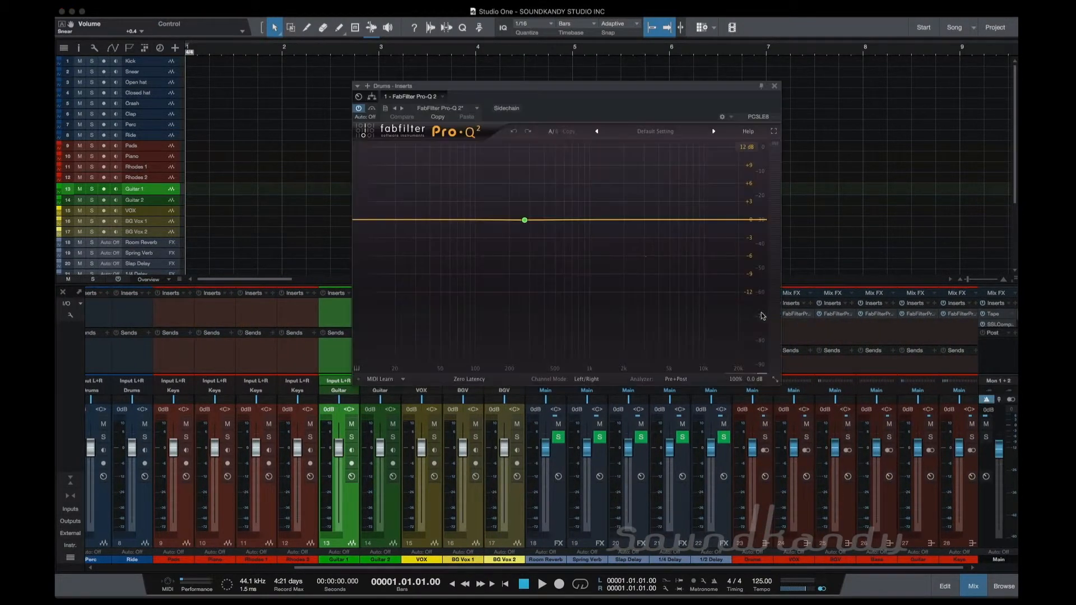
pyautogui.click(775, 86)
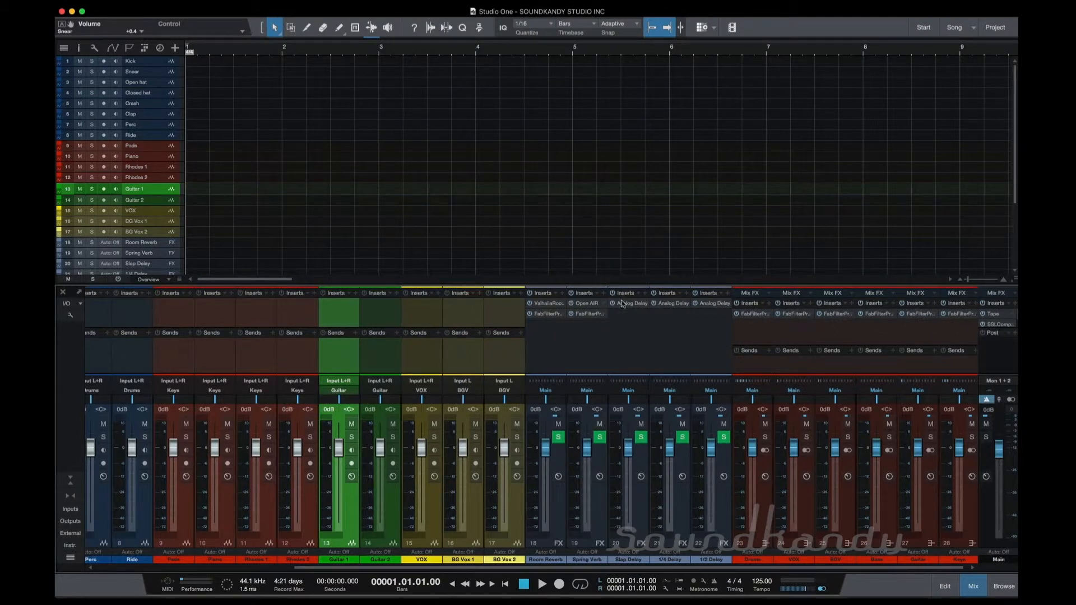
# - Inspect the FX channel inserts: ValhallaRoom on Room Reverb, Open AIR and FabFilter Pro-Q 2 on Spring Verb, and Analog Delay on 1/4 Delay
pyautogui.click(552, 306)
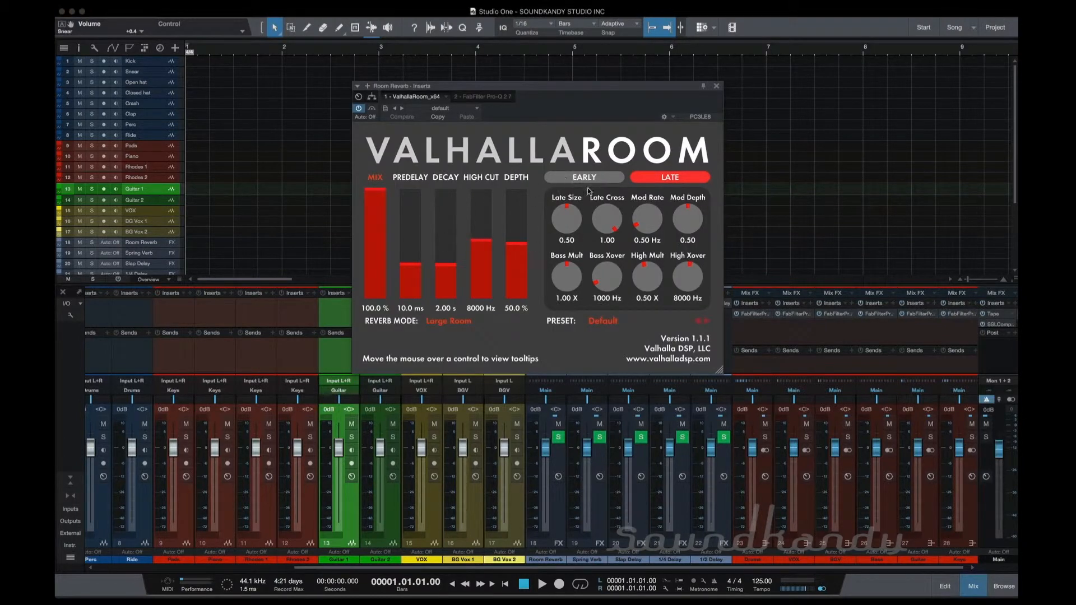
pyautogui.click(717, 86)
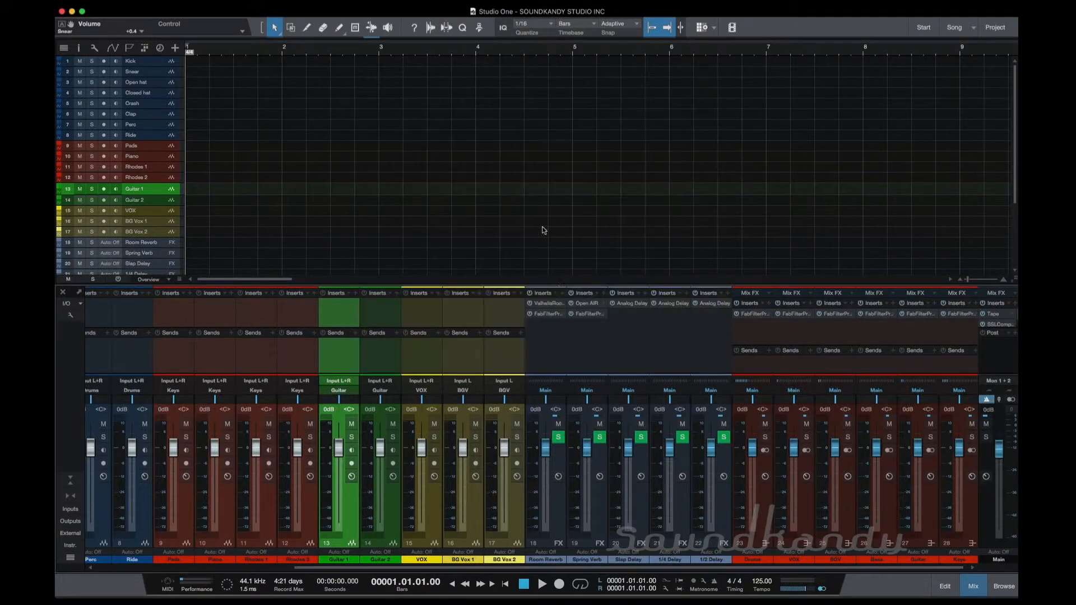
pyautogui.click(590, 304)
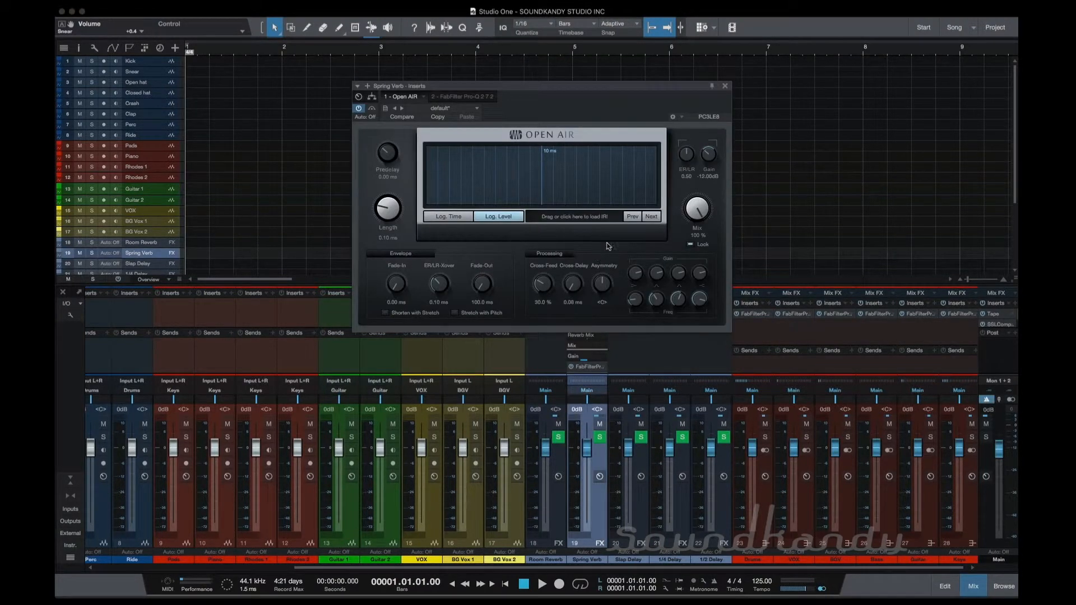
pyautogui.click(725, 86)
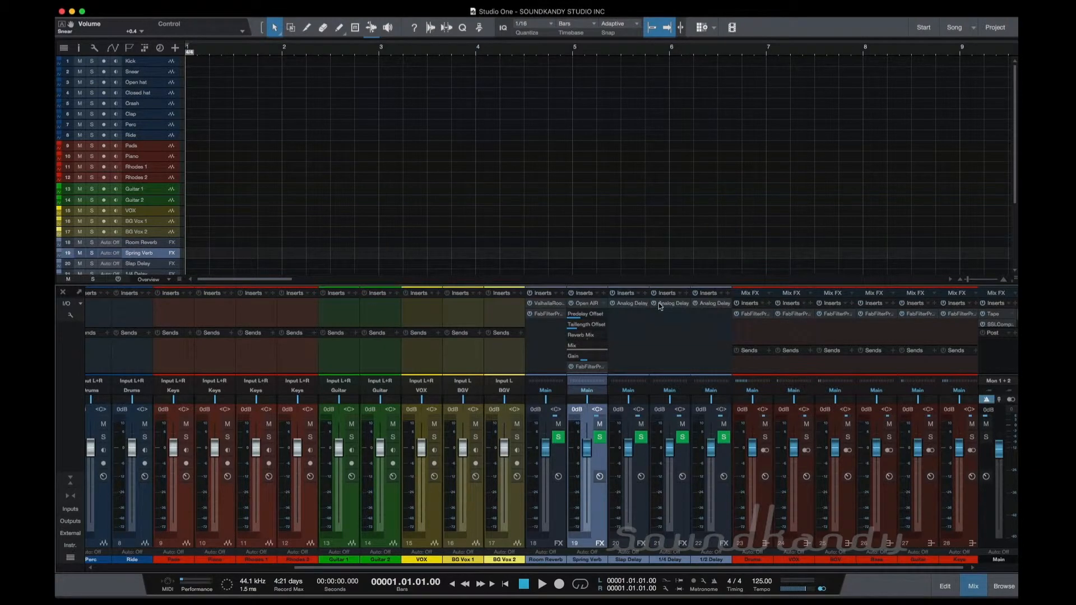
pyautogui.click(665, 306)
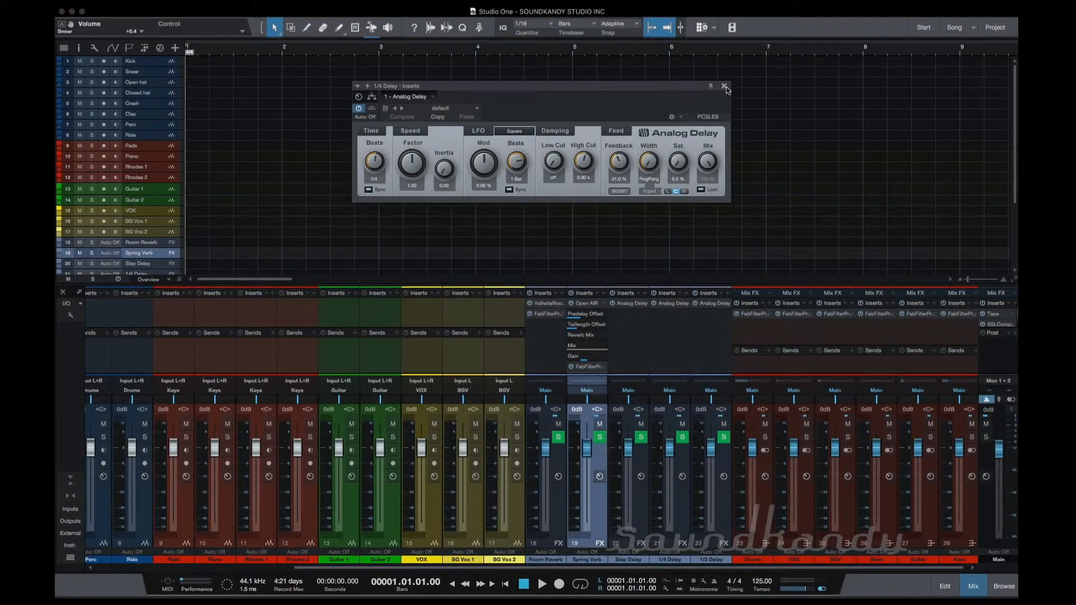
pyautogui.click(726, 87)
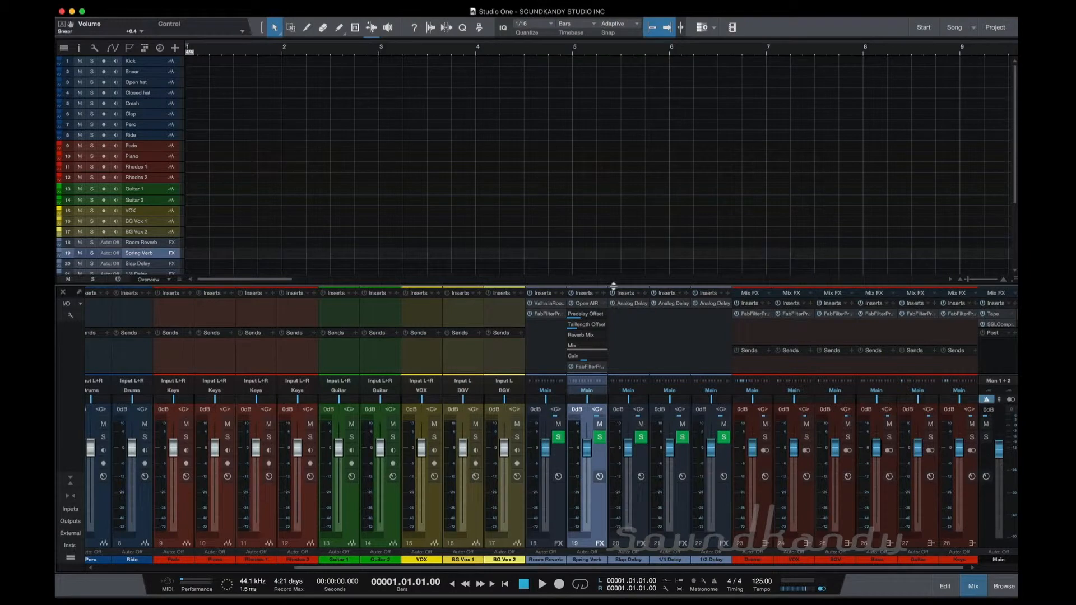
pyautogui.click(587, 368)
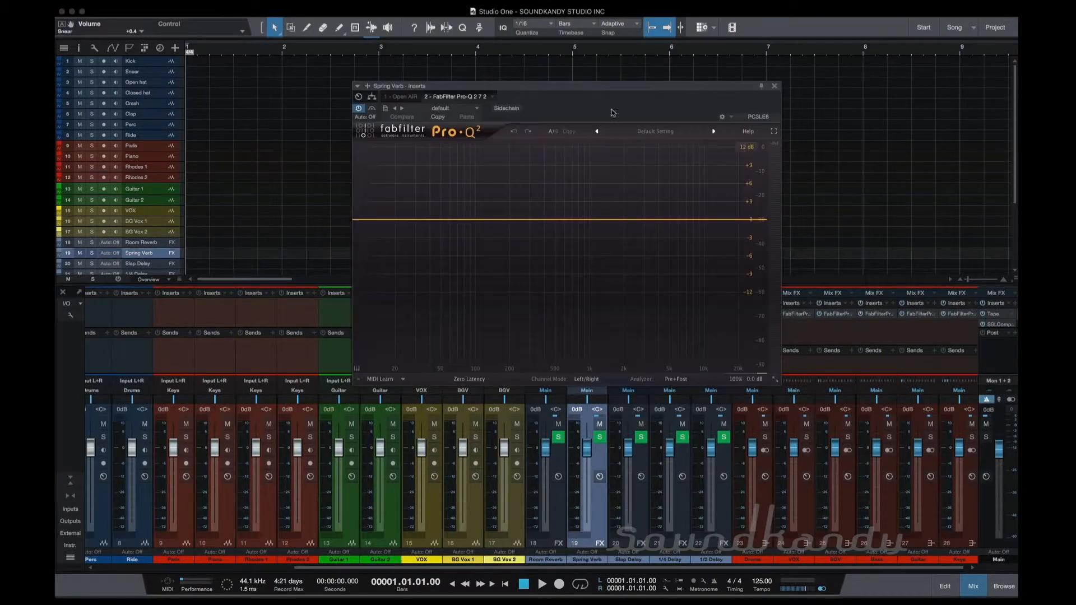
pyautogui.click(776, 85)
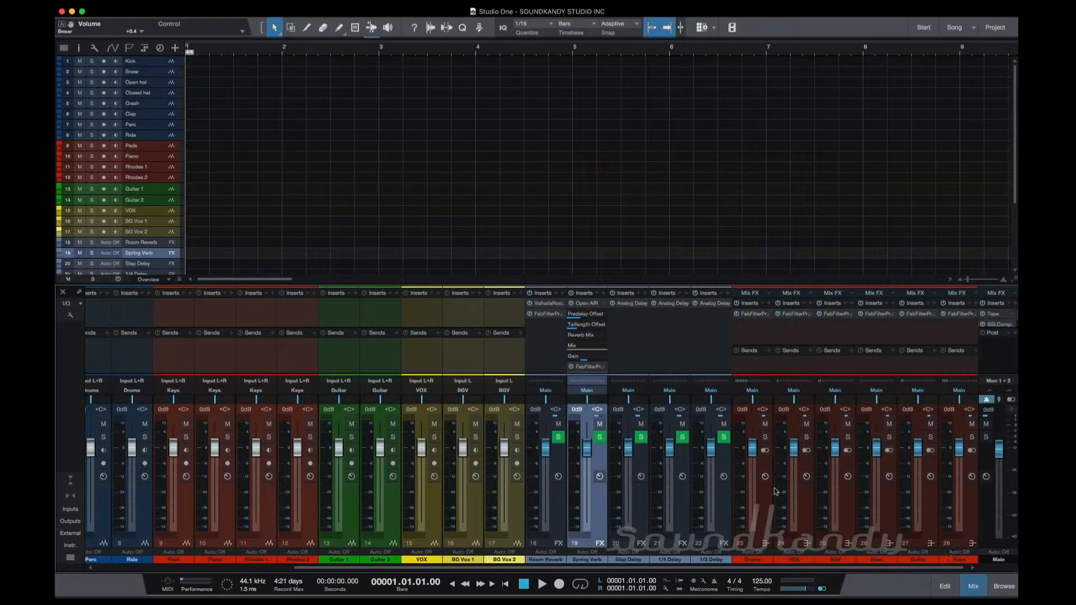
# - Collapse the console to its small view and open the Tape insert on the Main output
pyautogui.click(72, 485)
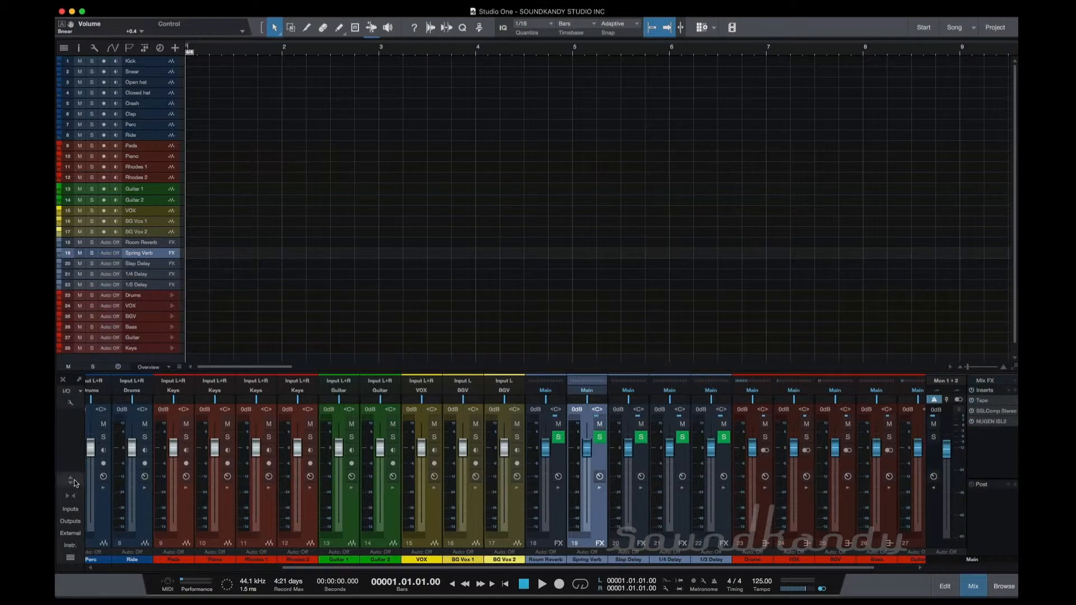
pyautogui.click(995, 401)
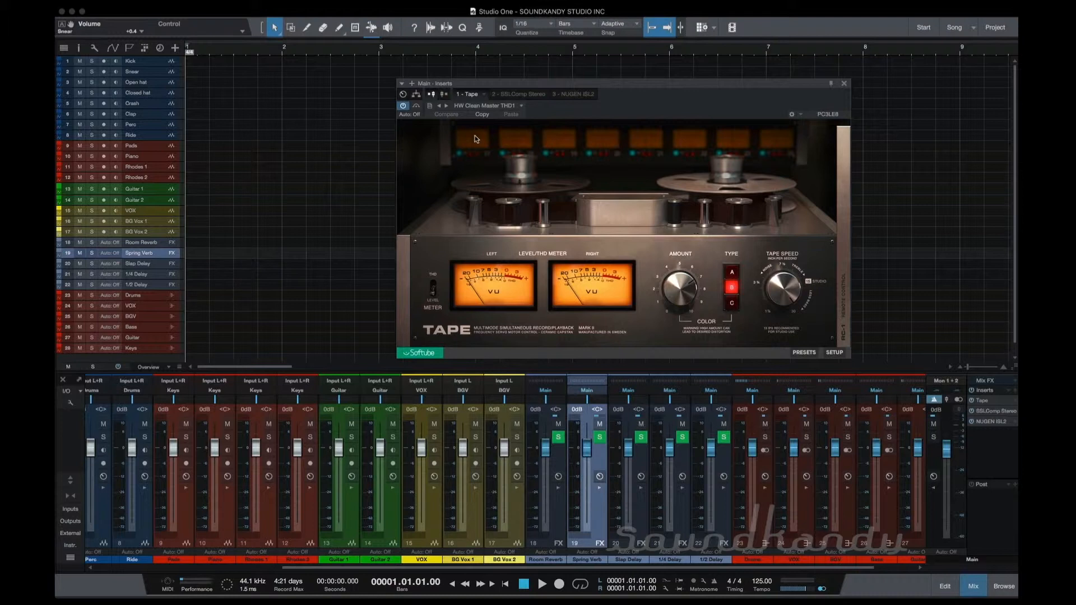
# - Show the browser and look through the list of installed effects
pyautogui.click(1002, 588)
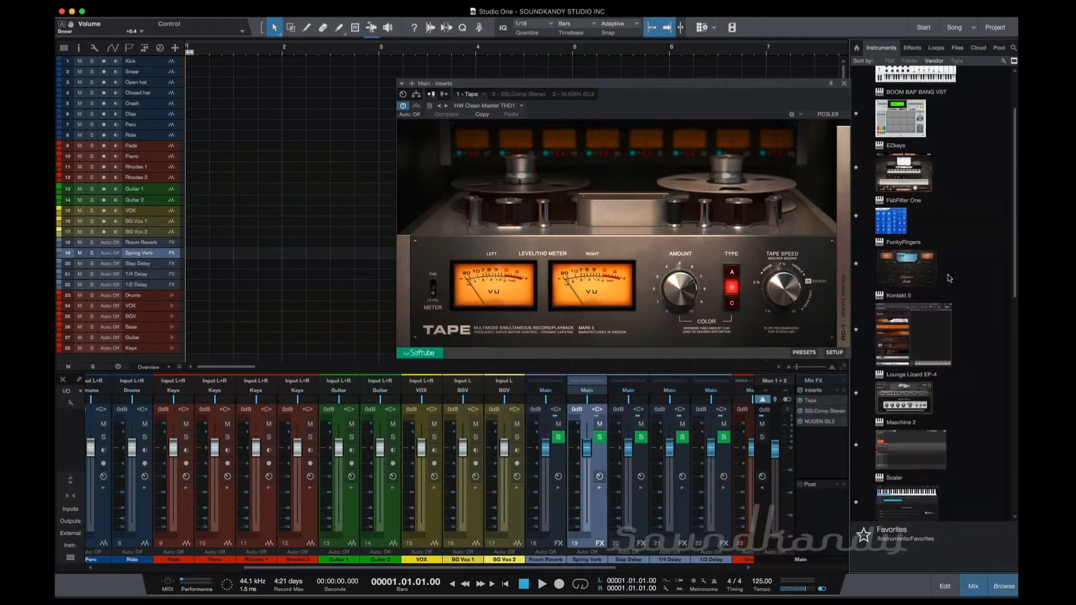
pyautogui.click(912, 48)
pyautogui.scroll(2, 914, 315)
pyautogui.scroll(20, 915, 314)
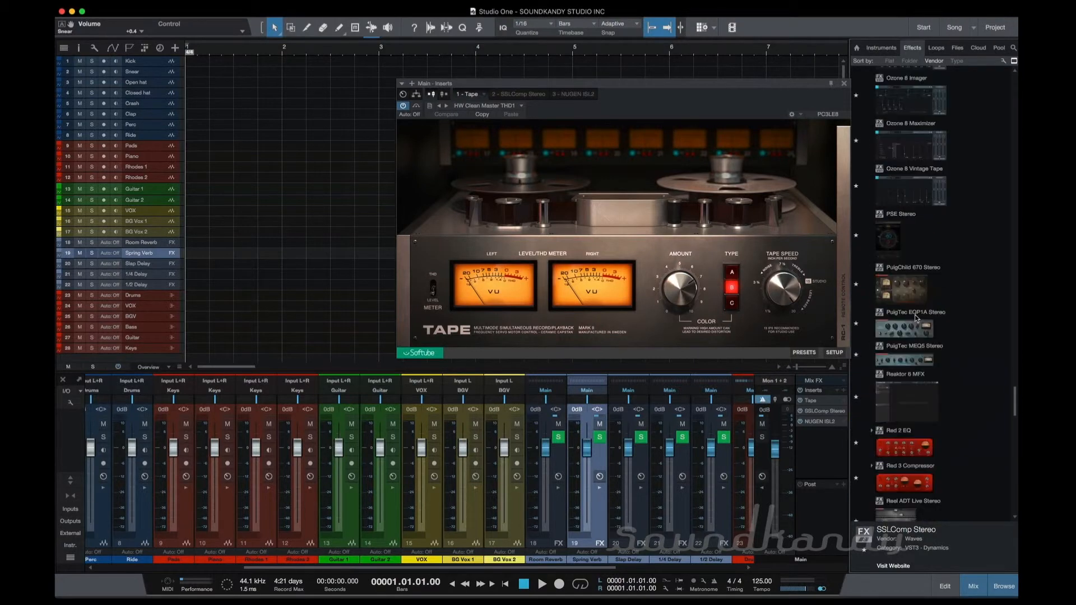
pyautogui.scroll(20, 914, 323)
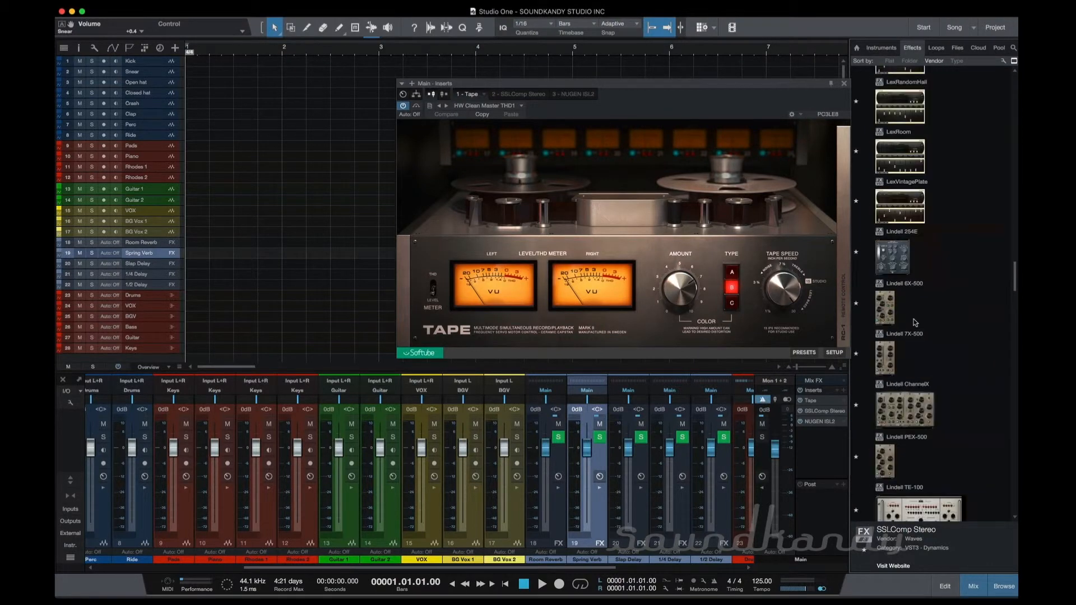
pyautogui.scroll(6, 914, 318)
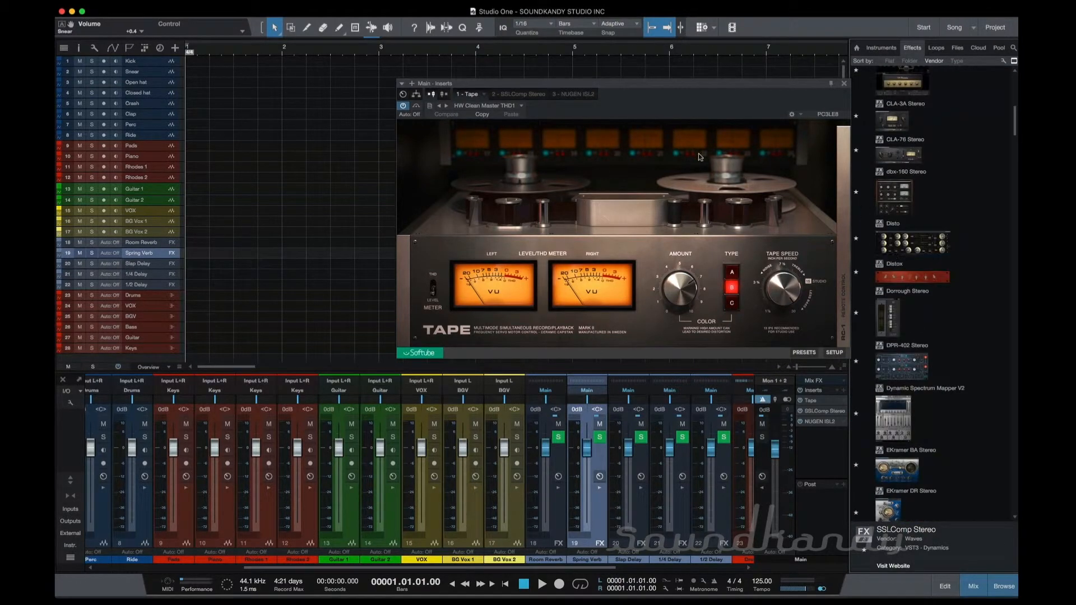
# - Inspect the SSLComp Stereo and NUGEN ISL2 inserts on the Main output, and hide the browser
pyautogui.click(518, 95)
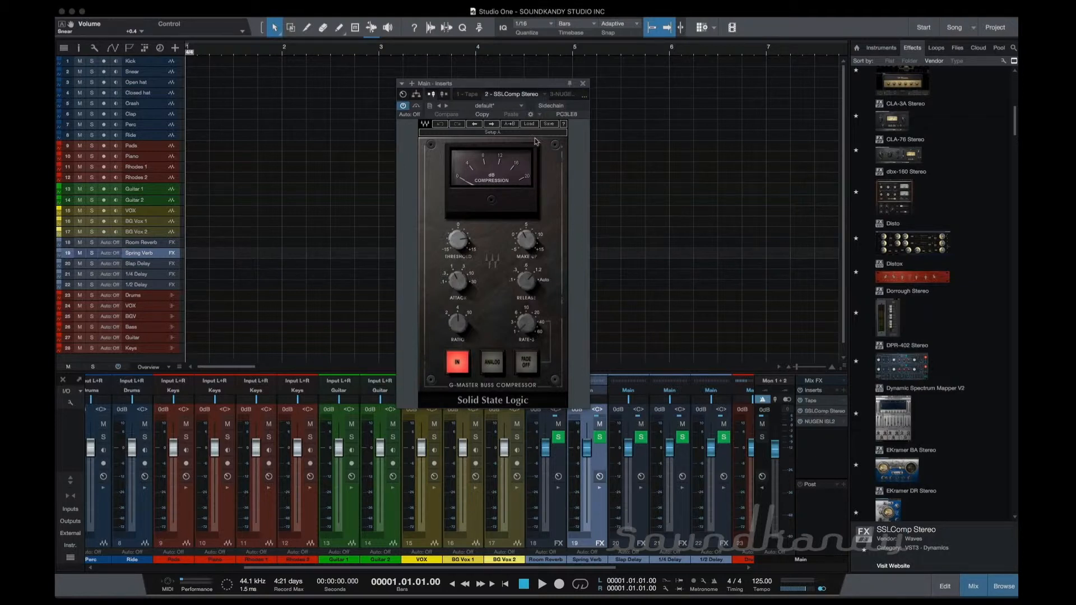
pyautogui.click(564, 94)
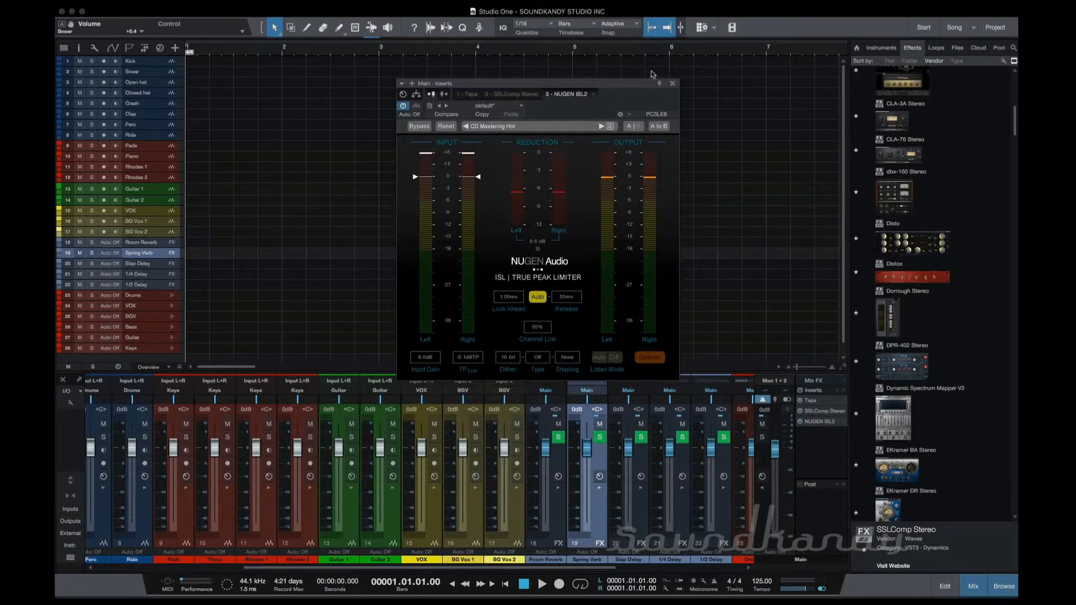
pyautogui.click(672, 84)
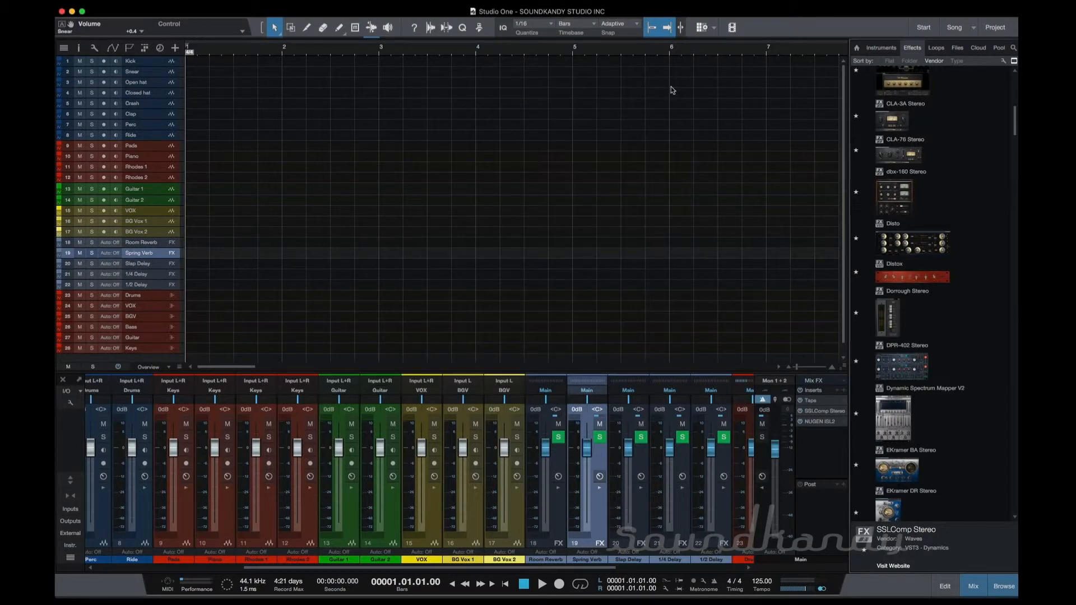
pyautogui.moveTo(1017, 493)
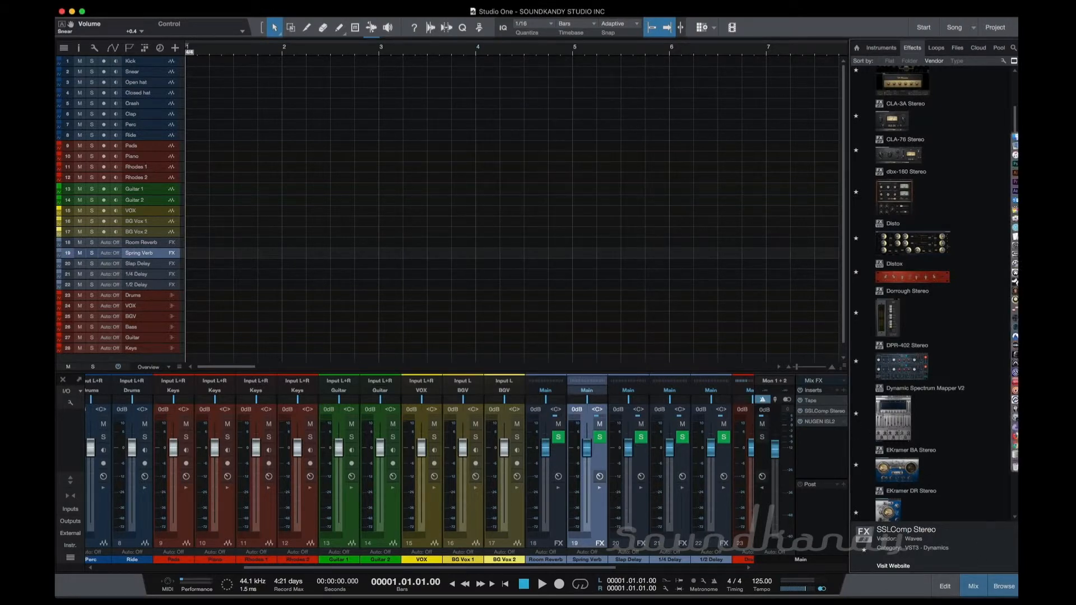
pyautogui.click(1003, 587)
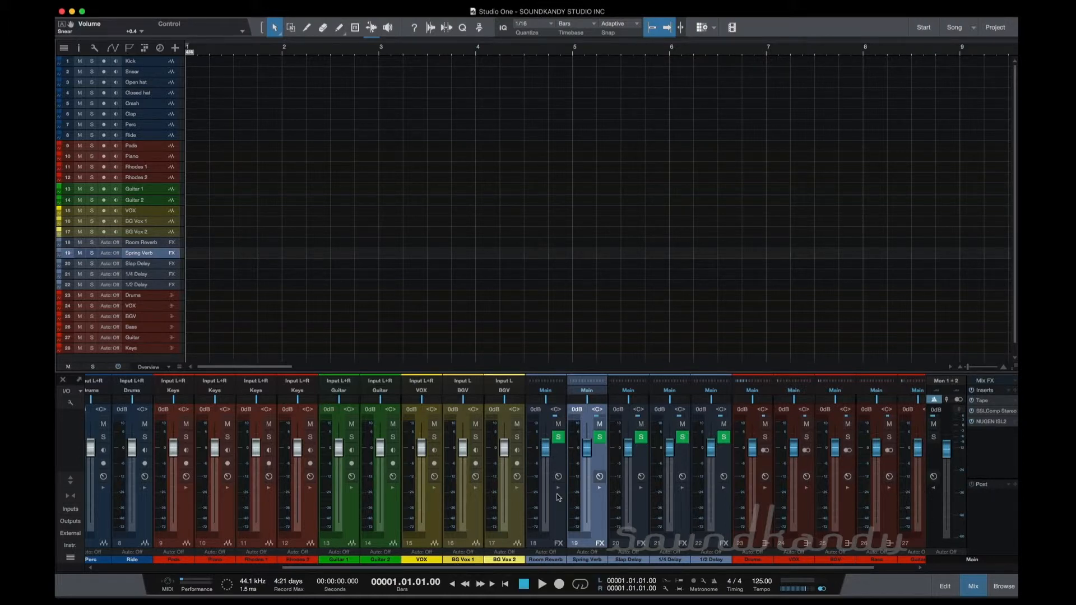
# - Switch the console channels to narrow width so that all of them fit in the mixer
pyautogui.hscroll(-5, 559, 497)
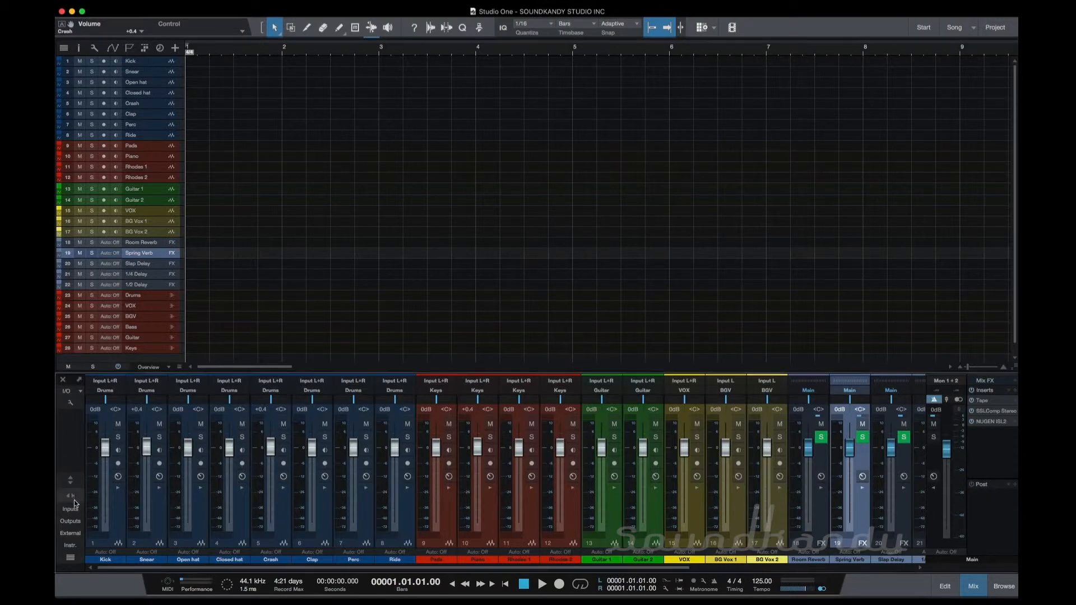
pyautogui.click(72, 497)
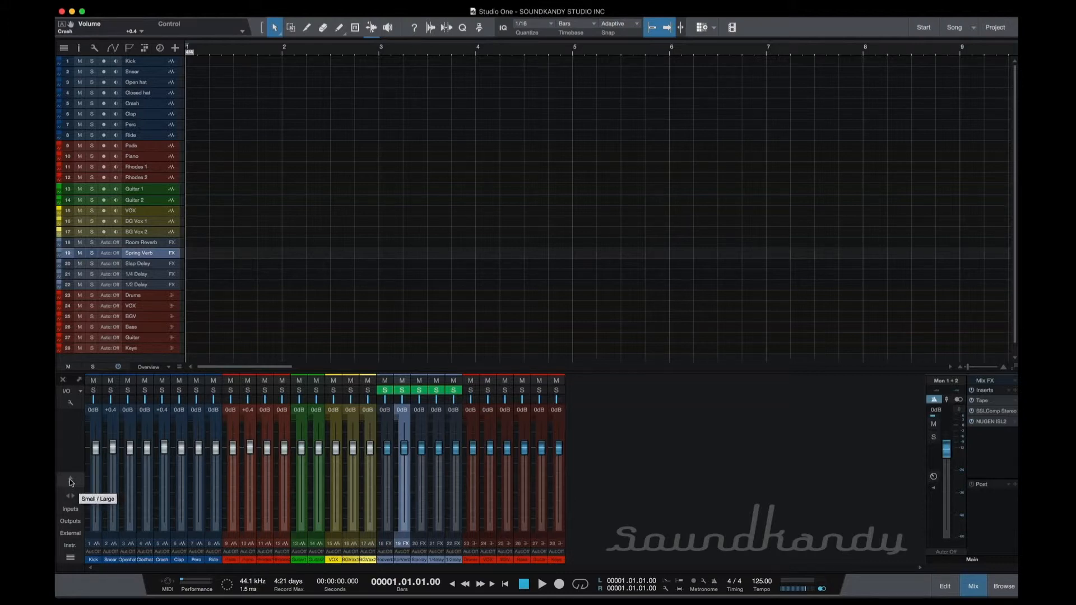
pyautogui.moveTo(103, 402)
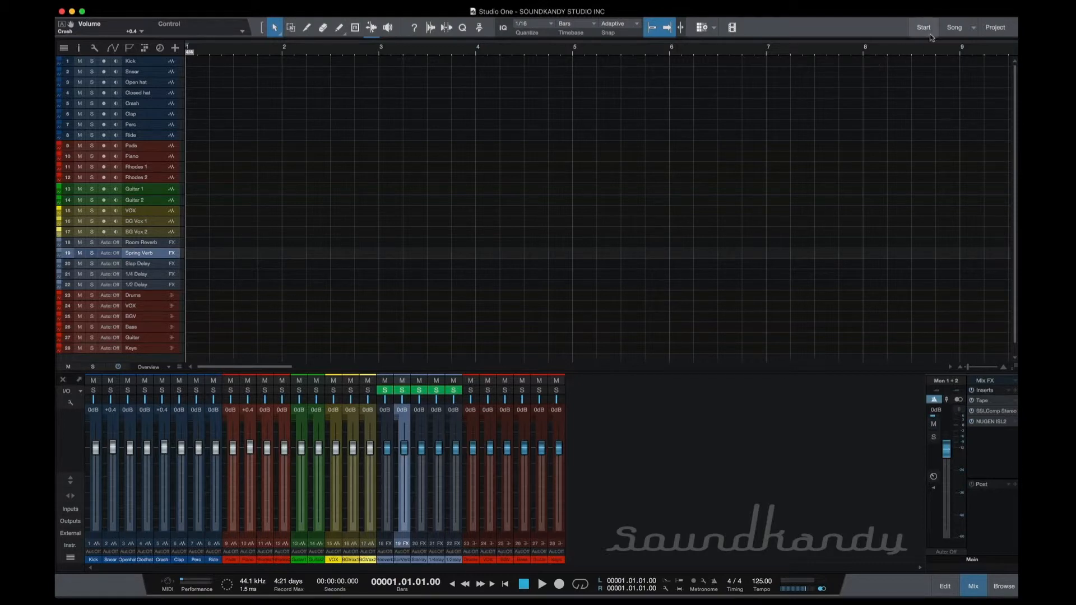
# - Switch to the empty song 2018-09-28 Global Dance Tribe and look through its track commands
pyautogui.click(974, 28)
pyautogui.click(963, 54)
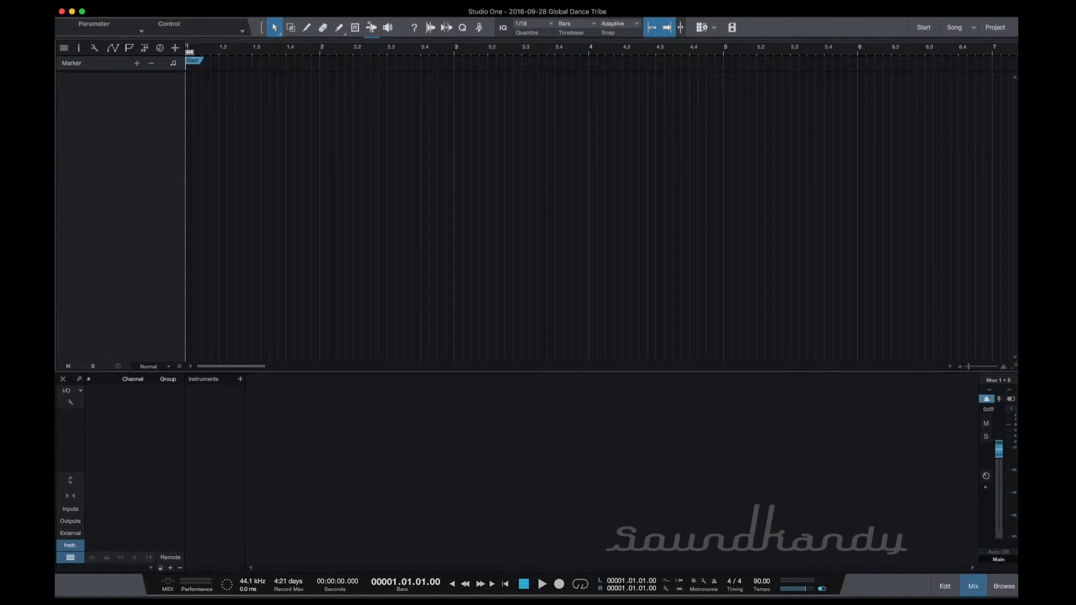
pyautogui.click(206, 2)
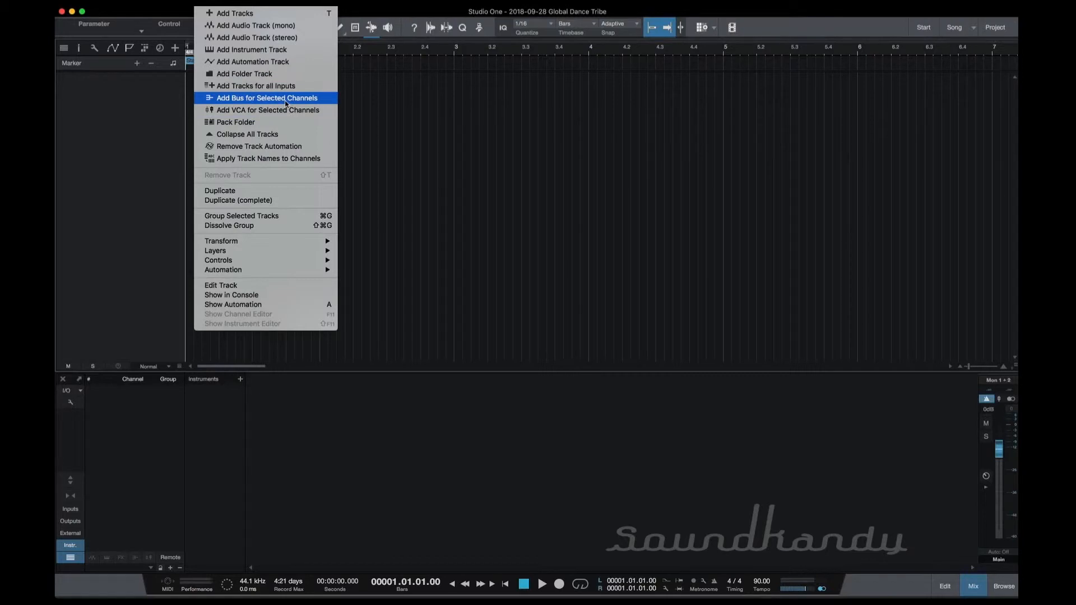
pyautogui.click(116, 426)
# - Add two bus channels to the empty song's console, and undo both additions
pyautogui.click(81, 391)
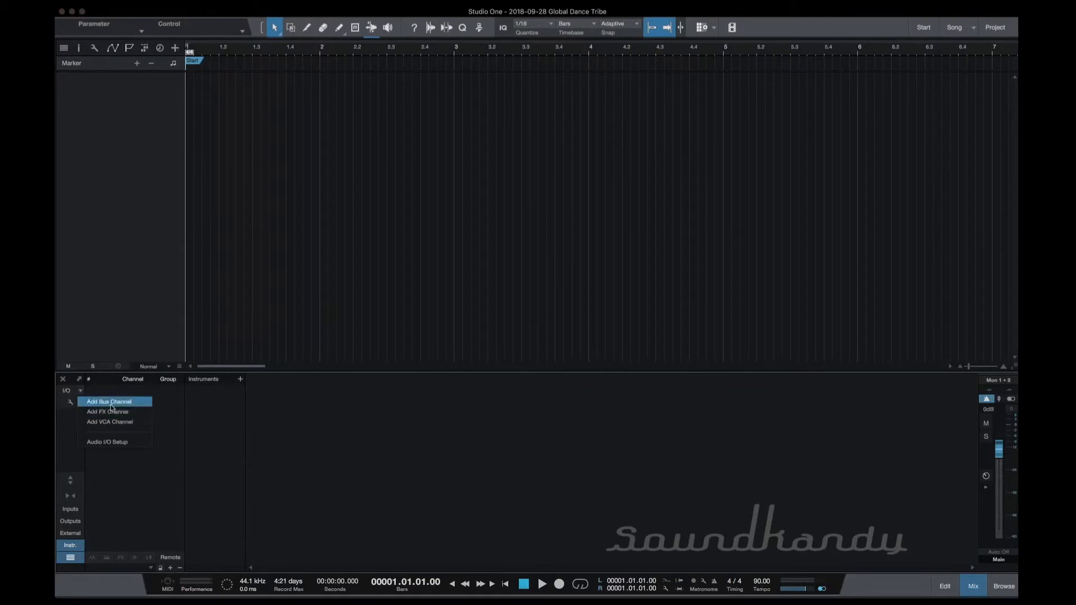
pyautogui.click(127, 404)
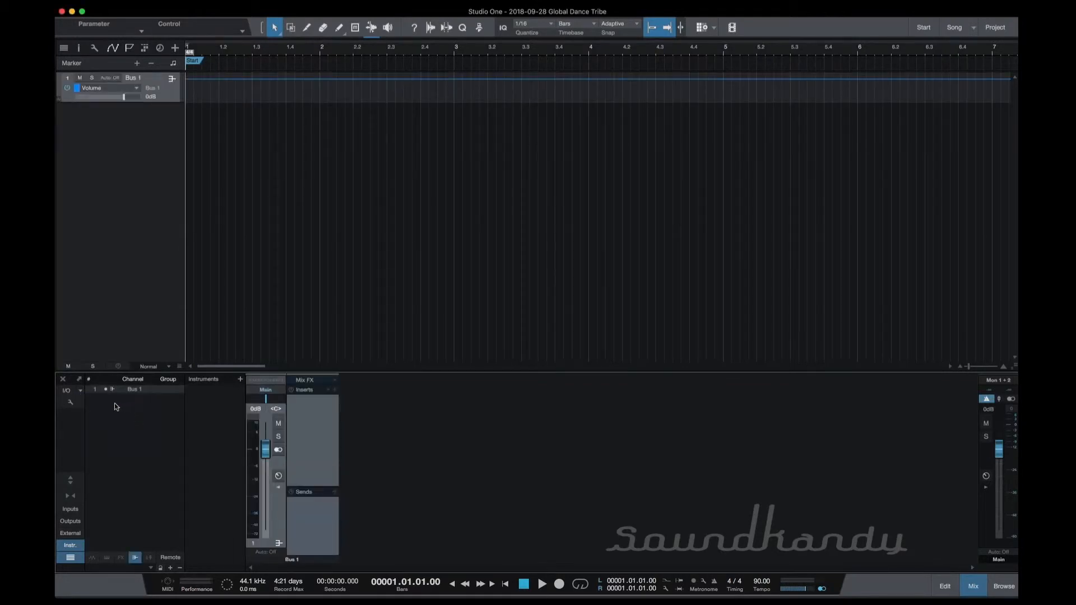
pyautogui.click(81, 391)
pyautogui.click(90, 404)
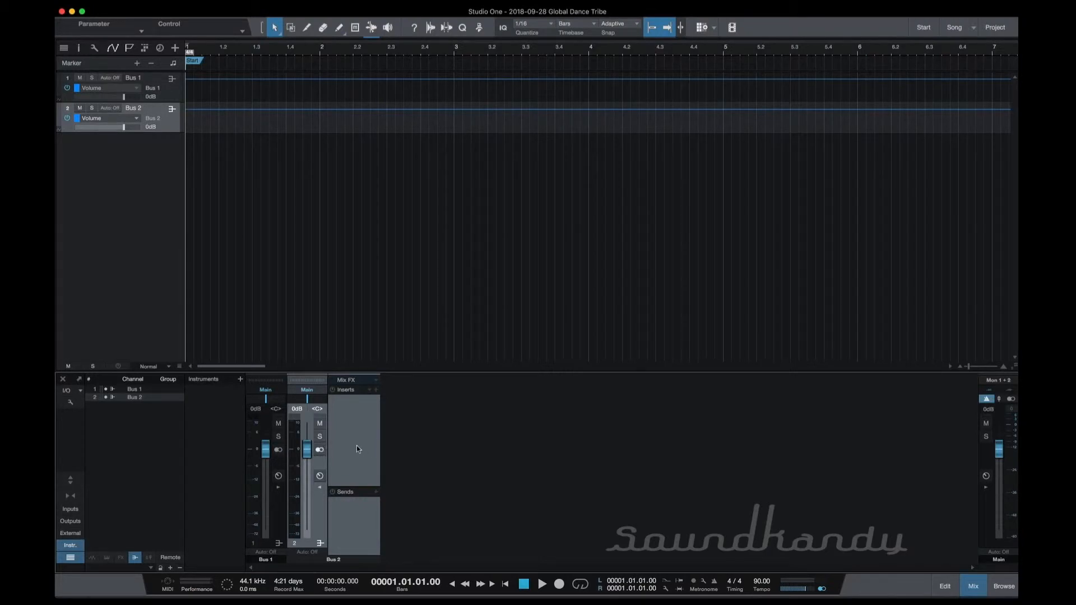
pyautogui.press('super+z')
pyautogui.press('super+z')
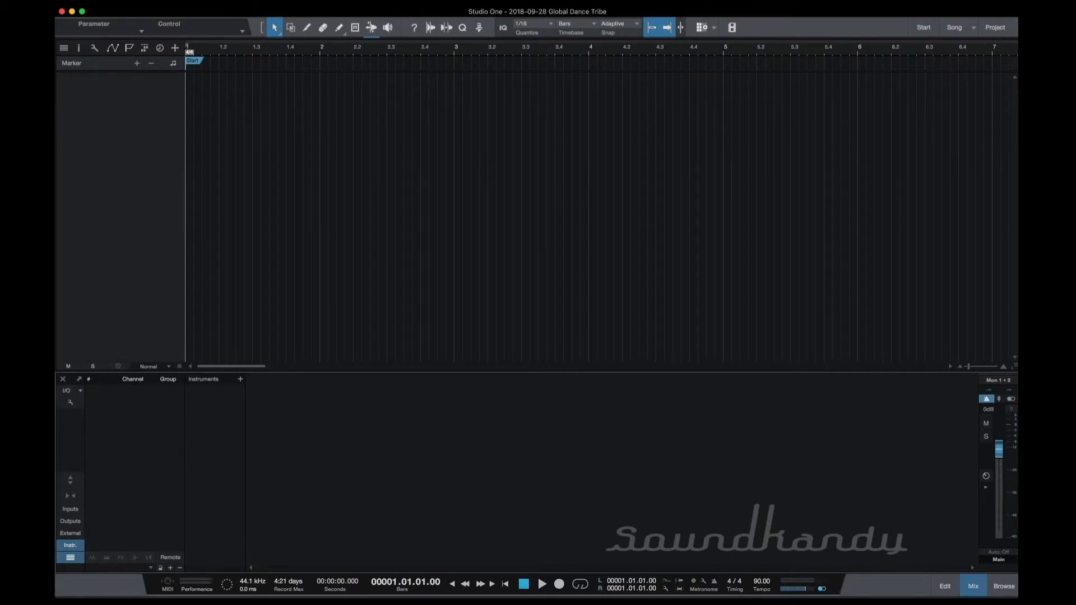
# - Add five stereo audio tracks named Audio with Input L+R and output to Main
pyautogui.click(208, 2)
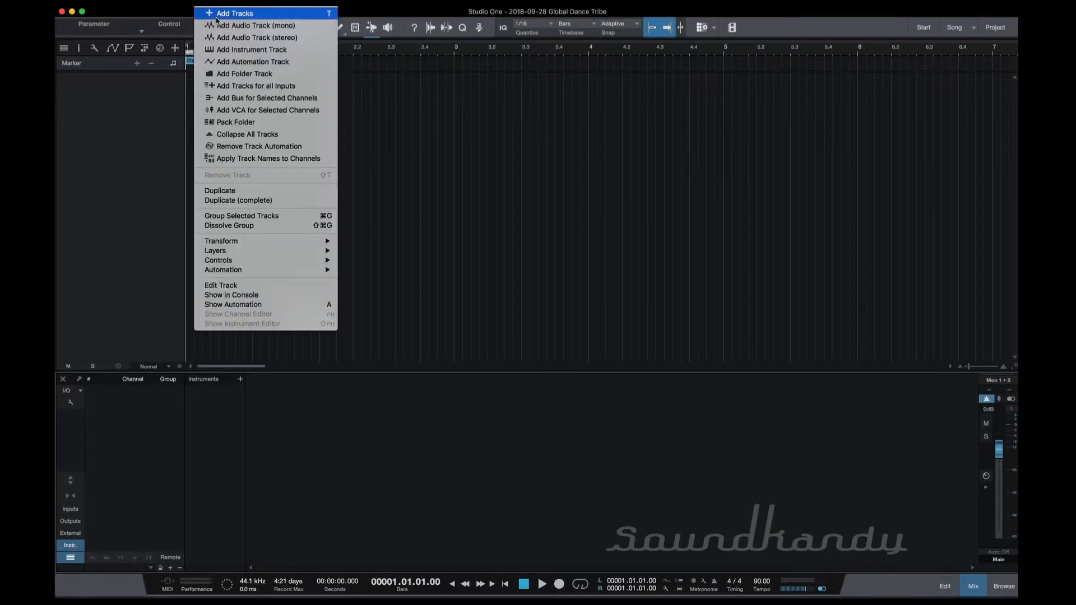
pyautogui.click(221, 15)
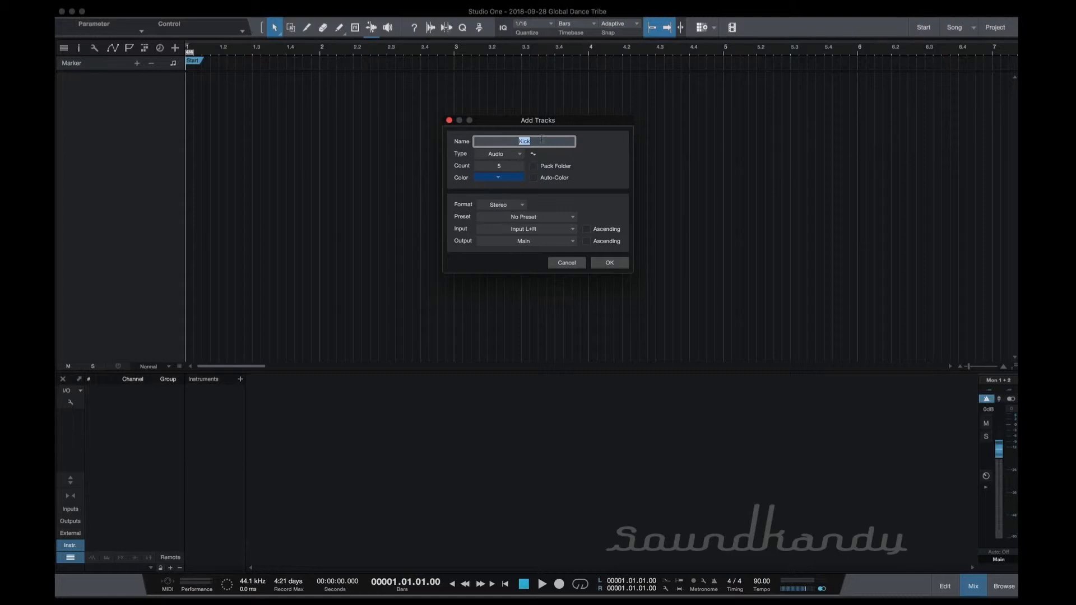
pyautogui.write('Audio')
pyautogui.press('Return')
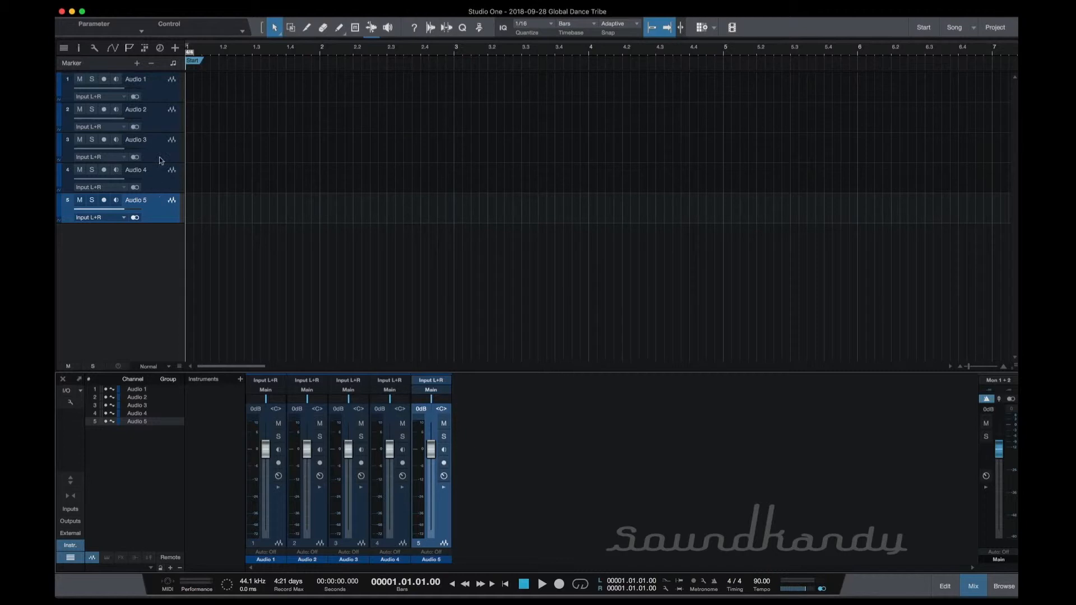
# - Select all five audio tracks and add a bus for the selected channels
pyautogui.keyDown('shift'); pyautogui.click(158, 87); pyautogui.keyUp('shift')
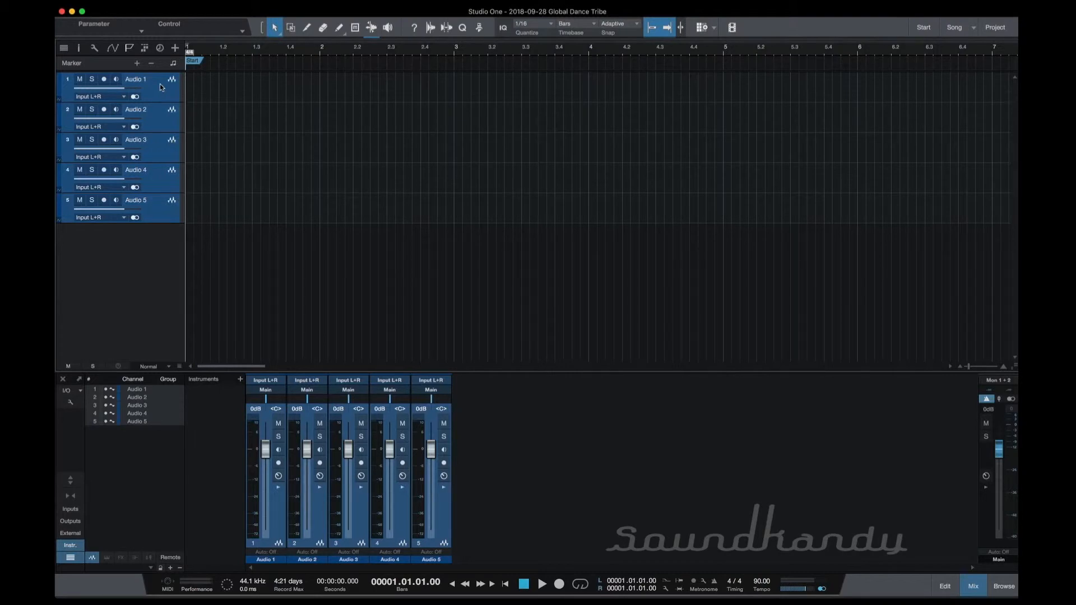
pyautogui.click(209, 2)
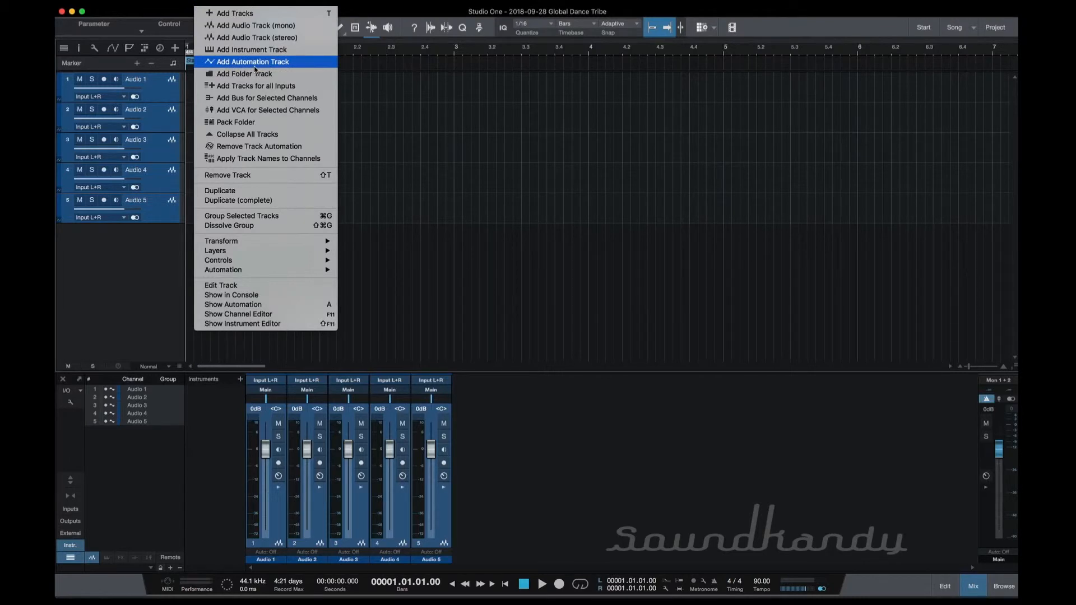
pyautogui.click(261, 99)
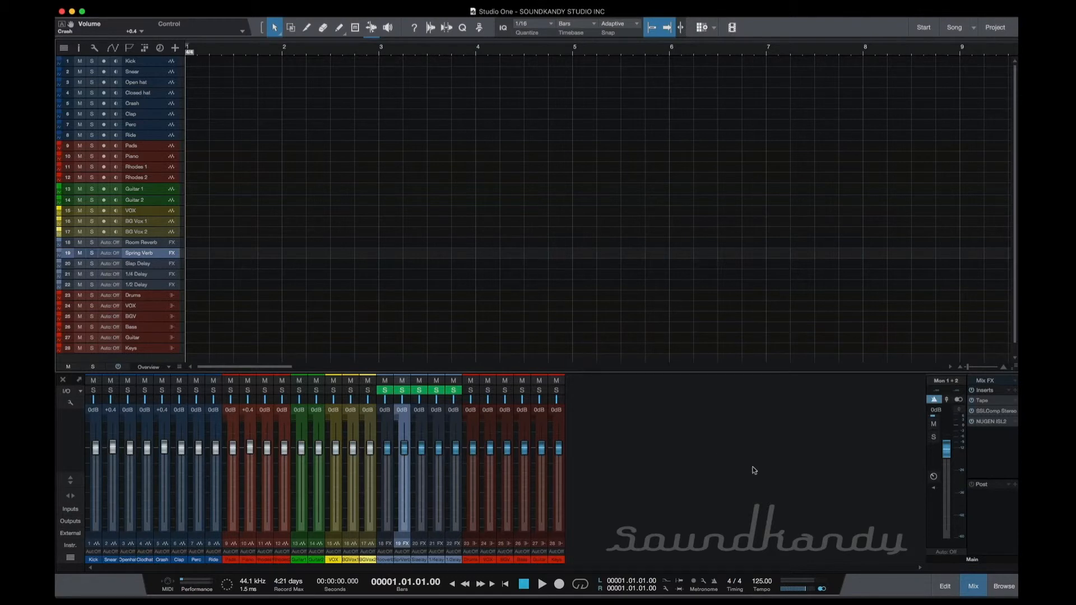
# - In the SOUNDKANDY STUDIO INC song, browse the files to Zero G Classic Disco, CD Acidized Wav Files, and expand the Vocal Chants 115bpm folder
pyautogui.click(1005, 586)
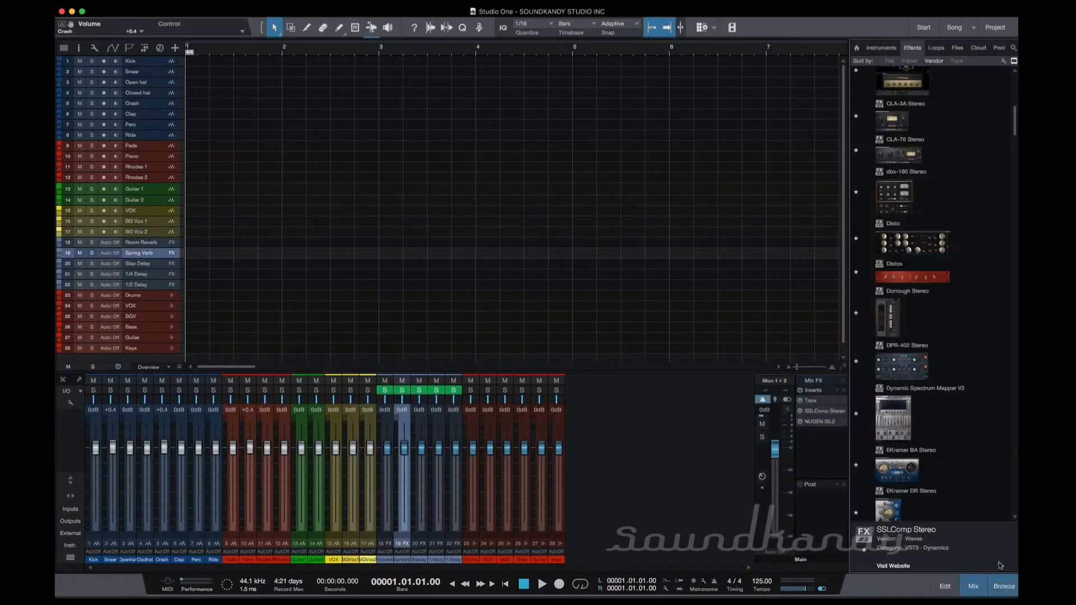
pyautogui.click(957, 48)
pyautogui.scroll(-1, 947, 335)
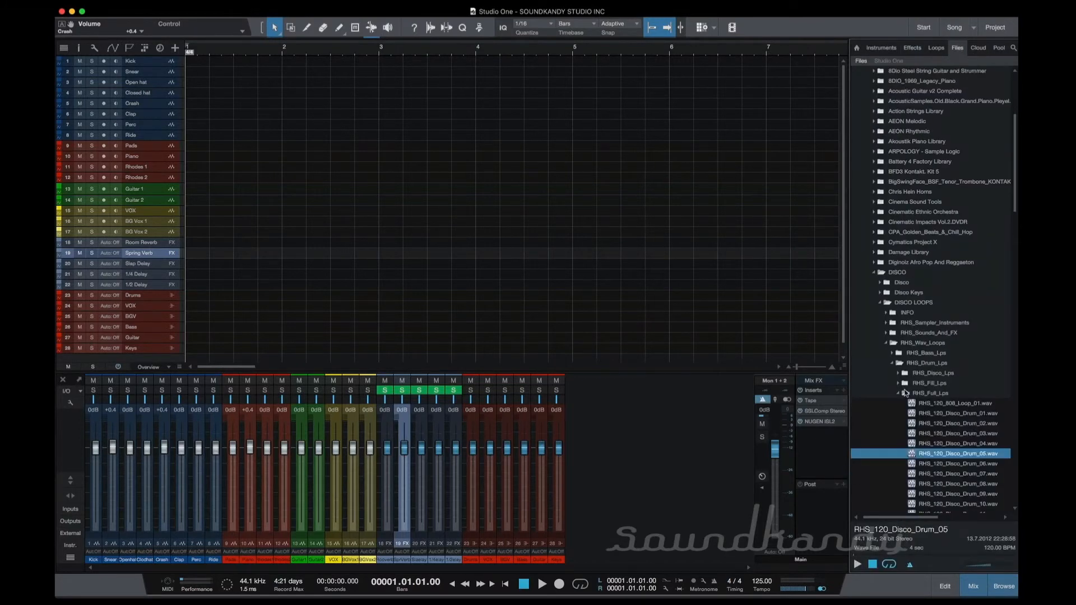
pyautogui.click(879, 304)
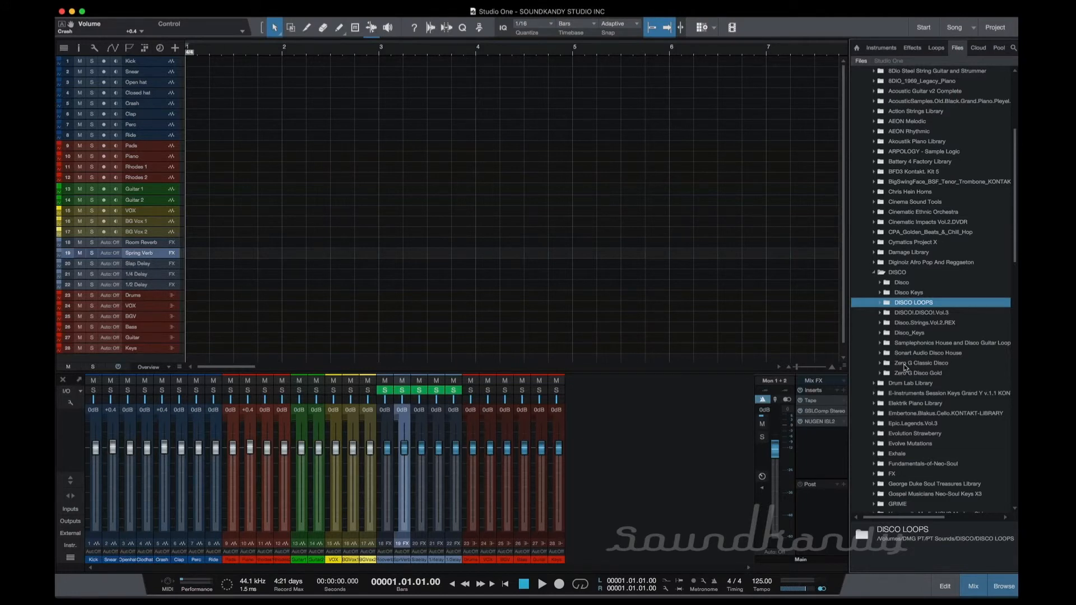
pyautogui.click(905, 365)
pyautogui.click(880, 363)
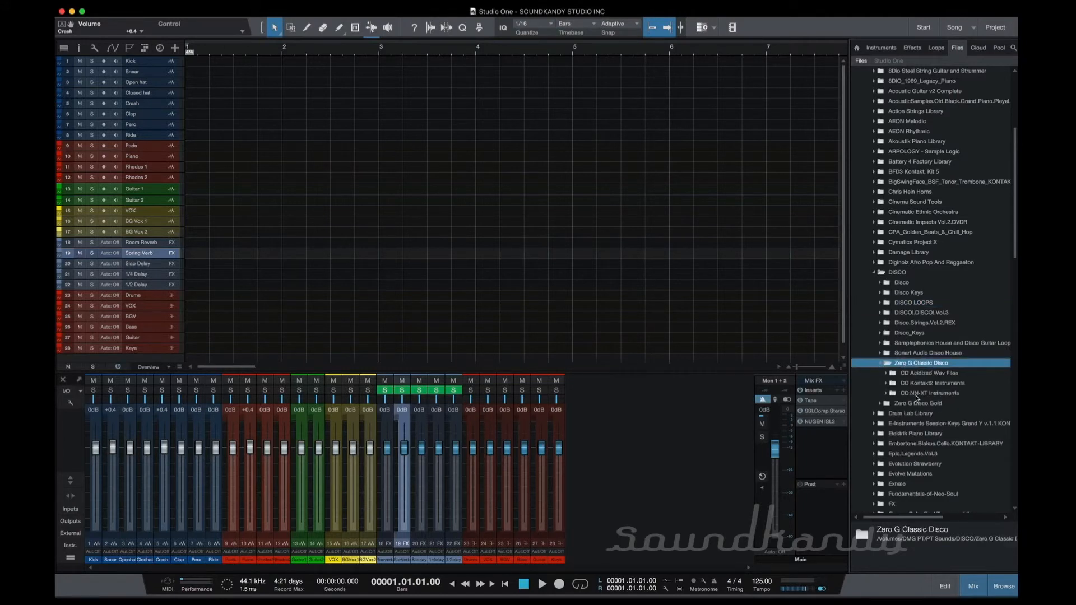
pyautogui.click(937, 373)
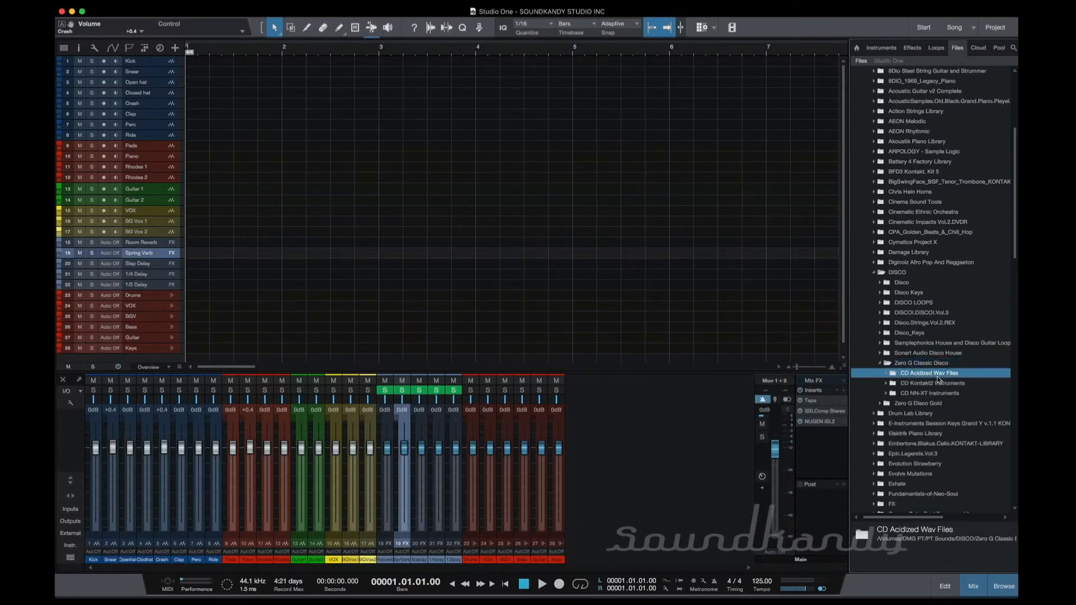
pyautogui.doubleClick(936, 375)
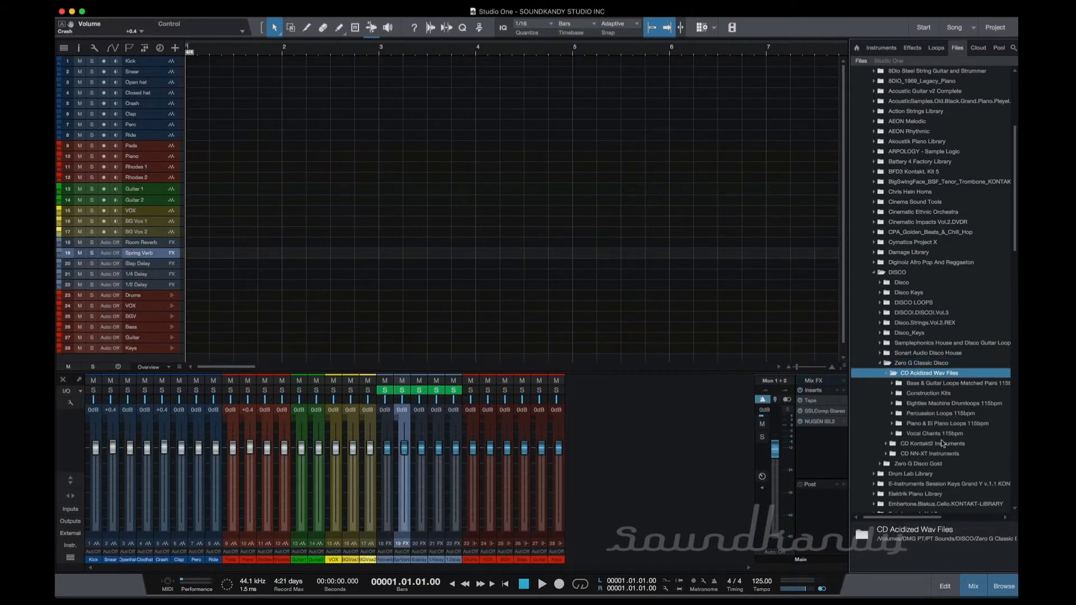
pyautogui.click(892, 435)
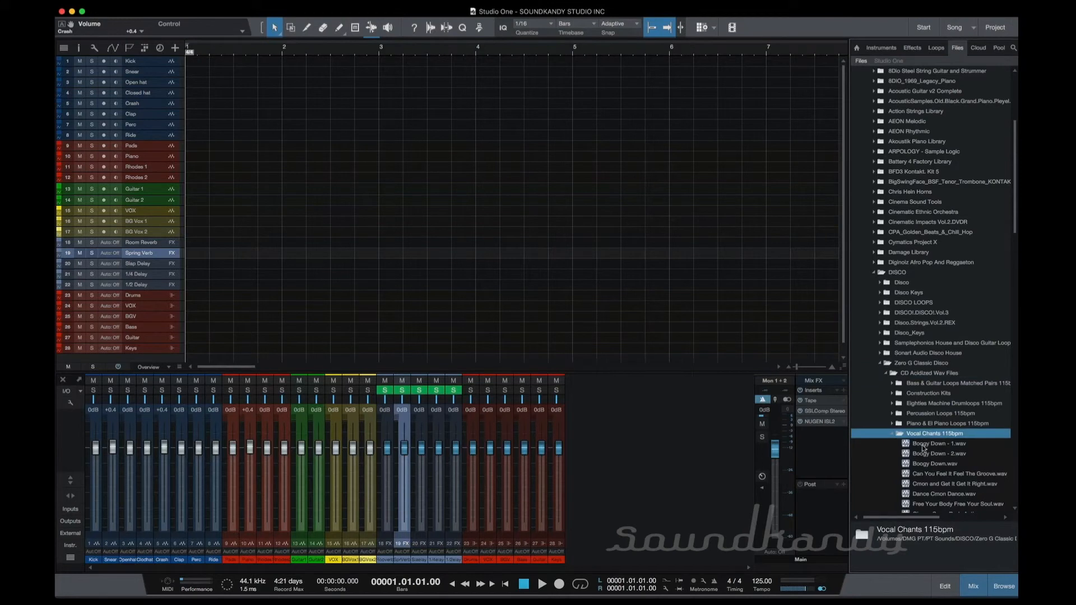
# - Preview the vocal sample Boogy Down - 1.wav and stop its playback
pyautogui.click(927, 446)
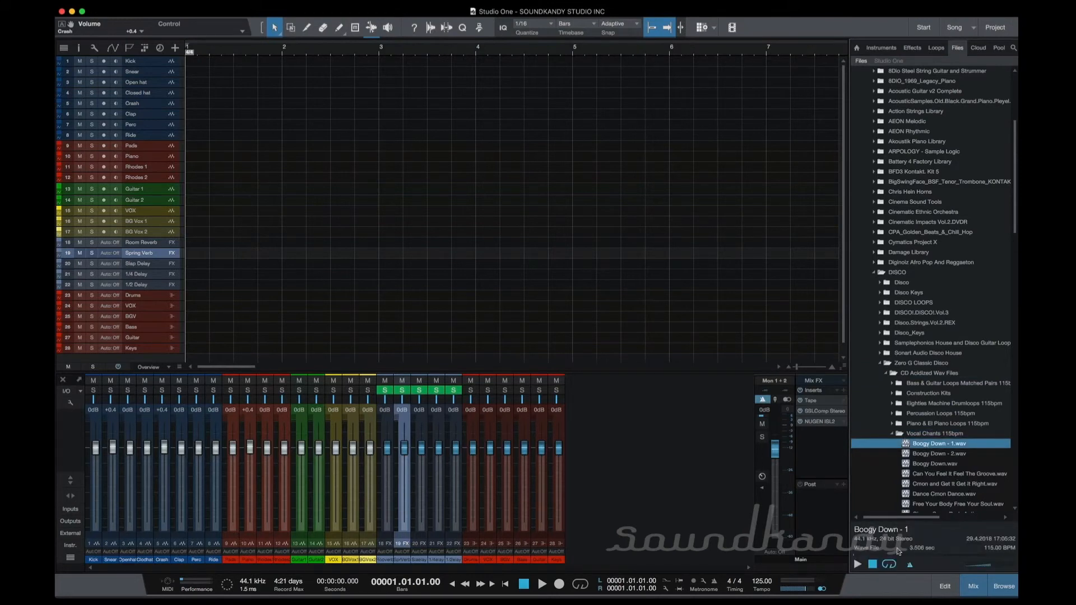
pyautogui.click(857, 565)
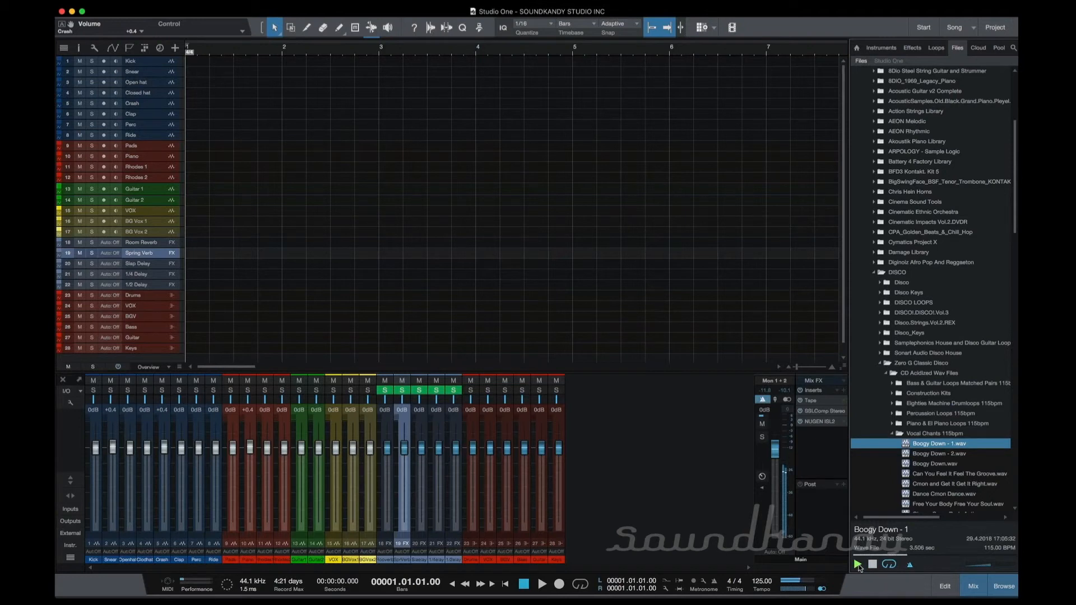
pyautogui.press('space')
pyautogui.click(873, 565)
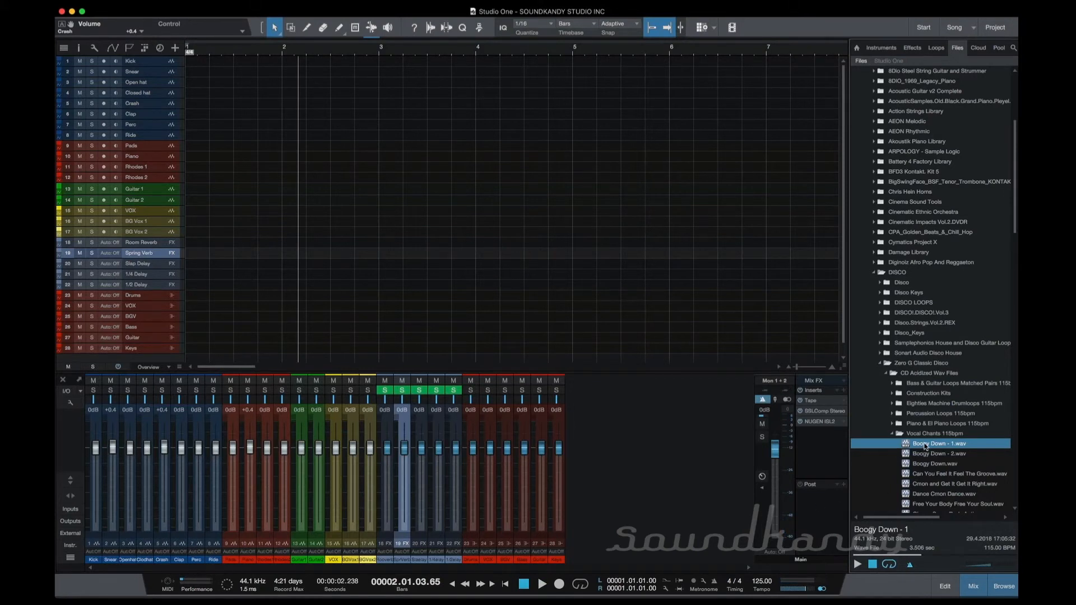
# - Place Boogy Down - 1.wav at the start of the VOX track, hide the browser, and delete the placed clip
pyautogui.moveTo(924, 448); pyautogui.dragTo(207, 214)
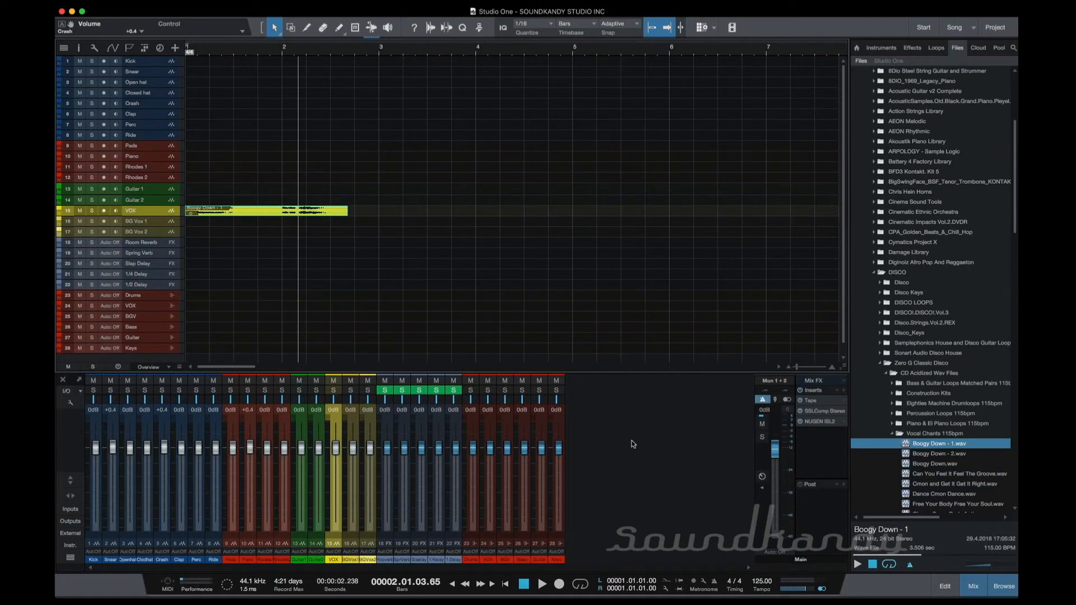
pyautogui.click(1004, 587)
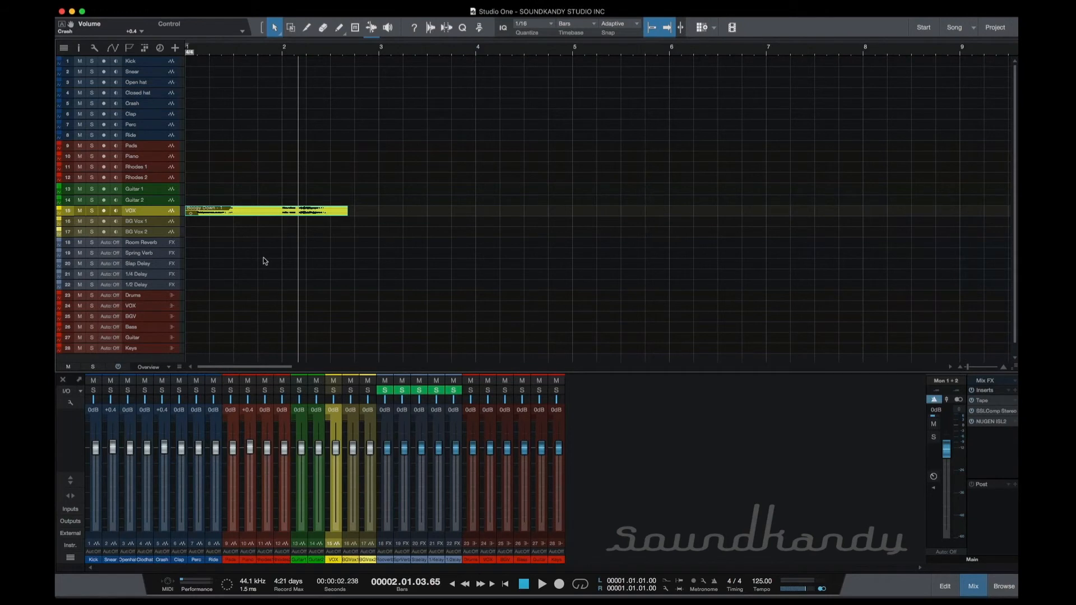
pyautogui.press('super+BackSpace')
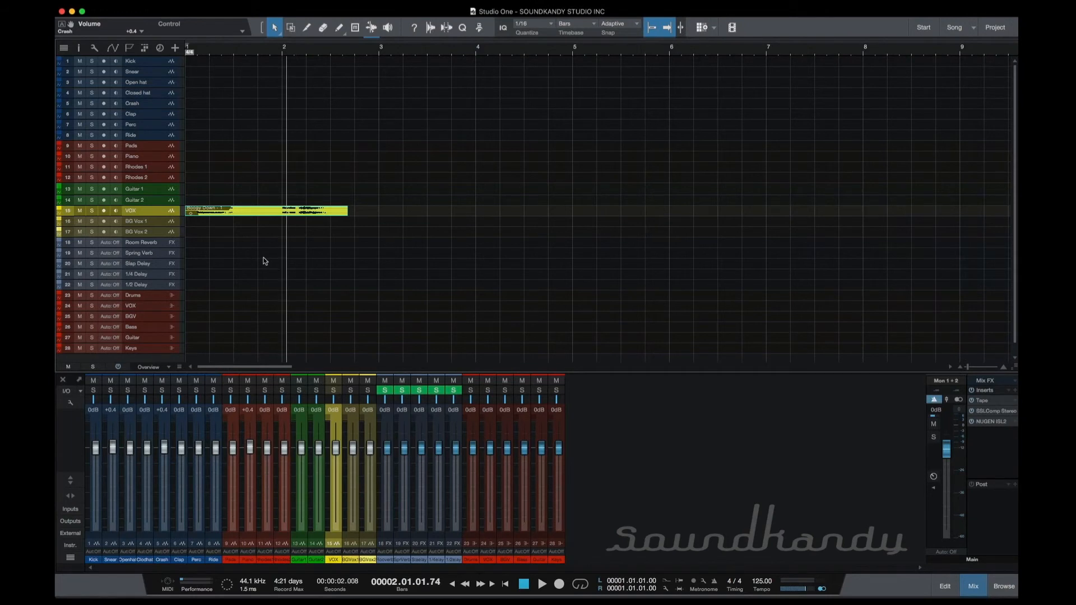
pyautogui.press('Delete')
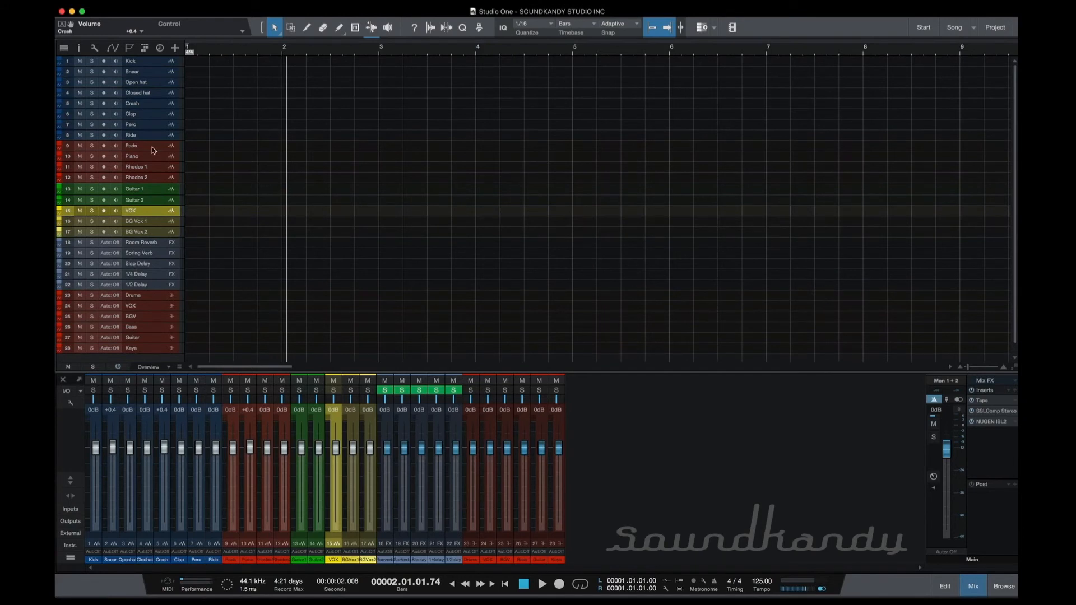
# - Switch the console channels back to their wide view to show inputs and bus outputs
pyautogui.click(71, 496)
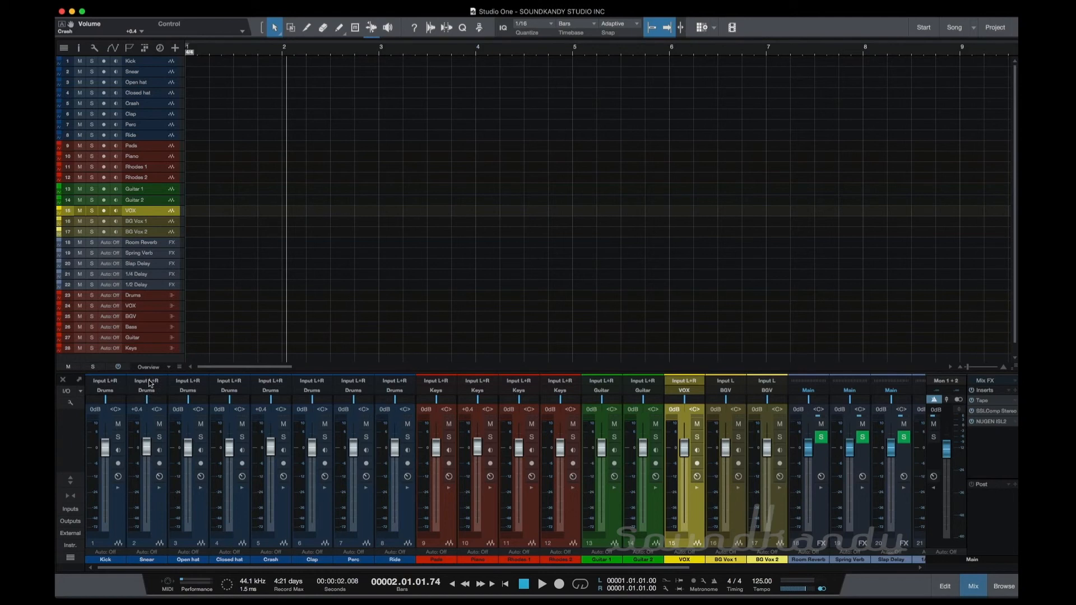